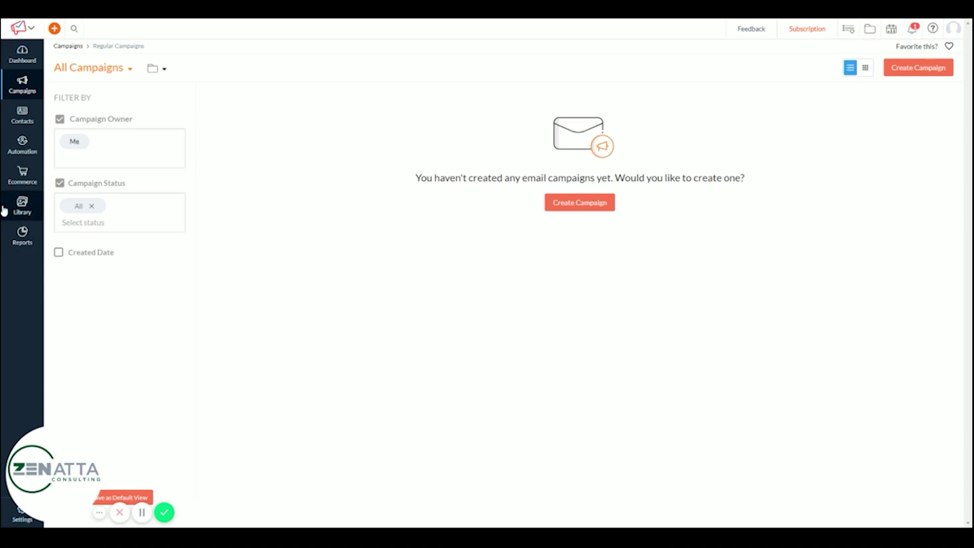
# Bring up the Library menu listing Images, Email Templates, Workflow Templates, Form Templates and Attachments.
pyautogui.moveTo(11, 216)
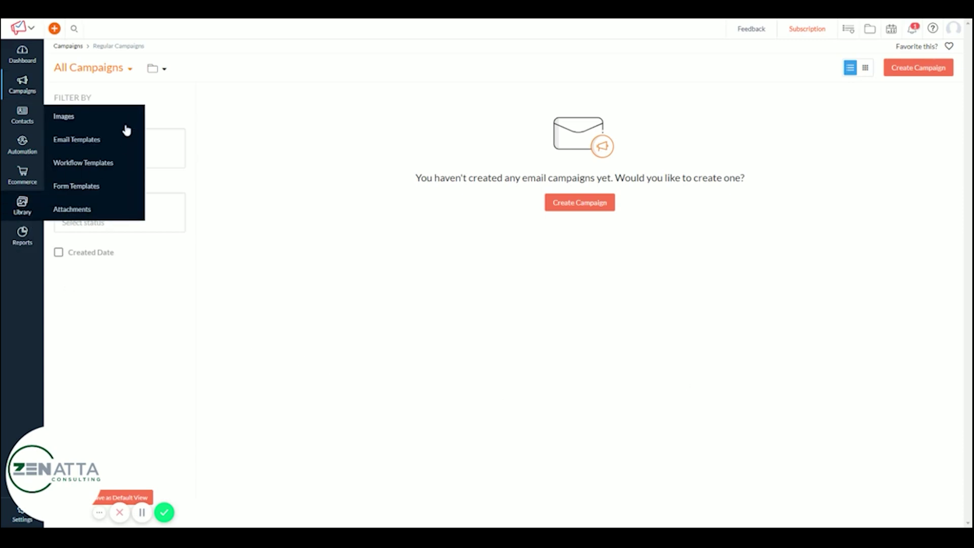
# Start a new campaign from the Blank basic email template.
pyautogui.click(105, 143)
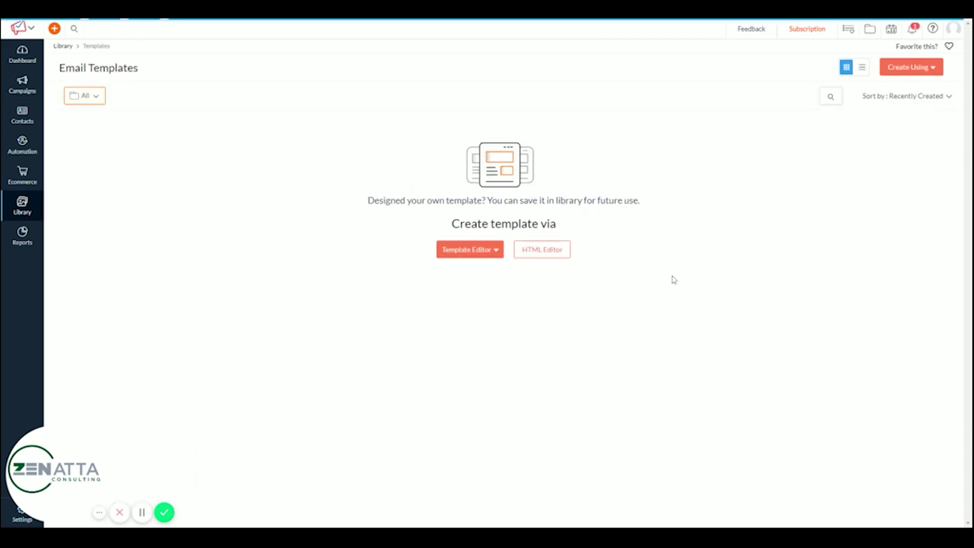
pyautogui.click(495, 249)
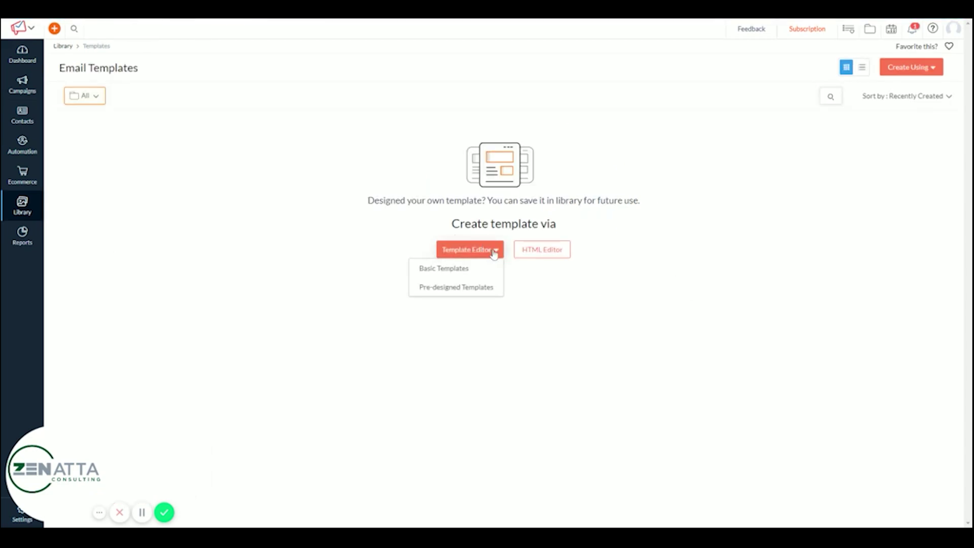
pyautogui.click(471, 273)
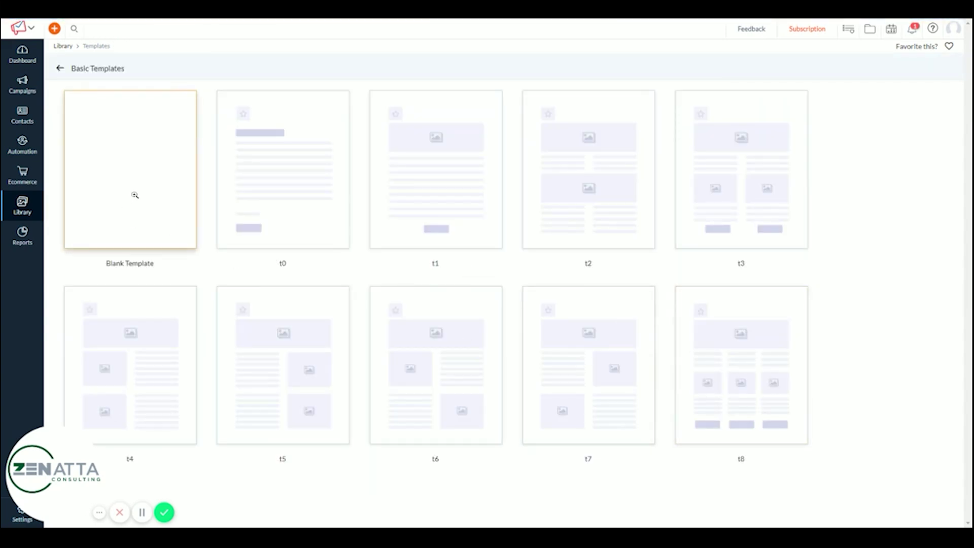
pyautogui.click(135, 195)
pyautogui.click(456, 492)
# Name the campaign 'Demo' with subject 'Demo' and save it.
pyautogui.click(203, 92)
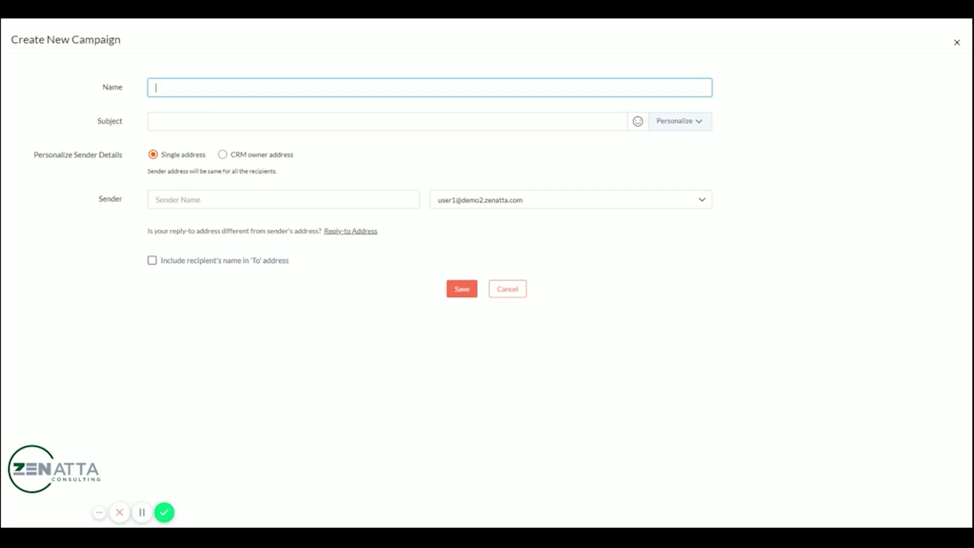
pyautogui.write('Demo')
pyautogui.press('Tab')
pyautogui.write('Demo')
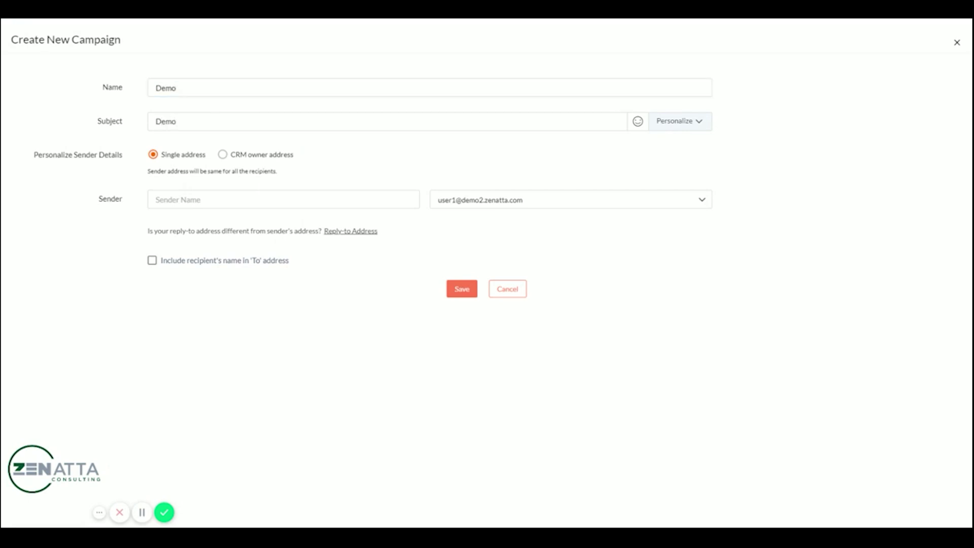
pyautogui.click(462, 289)
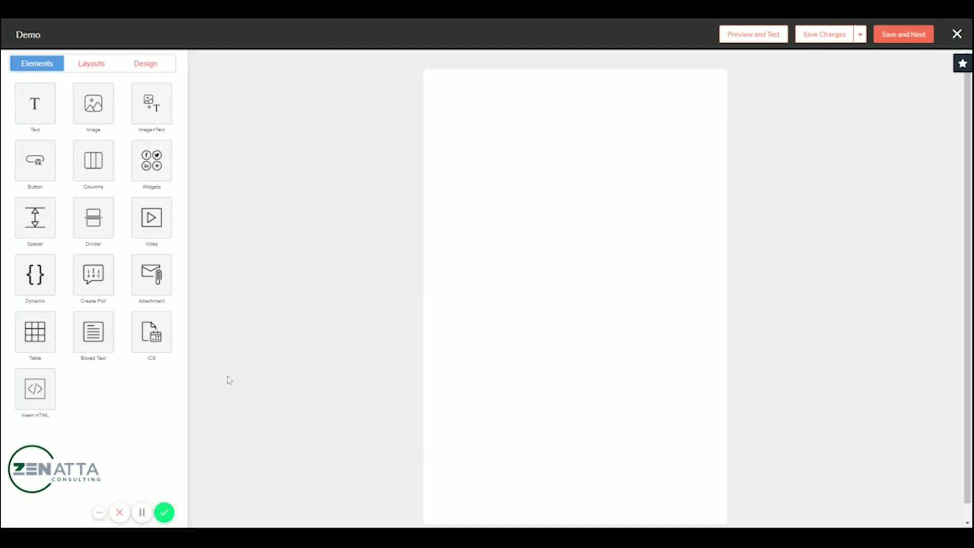
# Add a paragraph text block at the top of the email with a dark #444343 background.
pyautogui.click(43, 114)
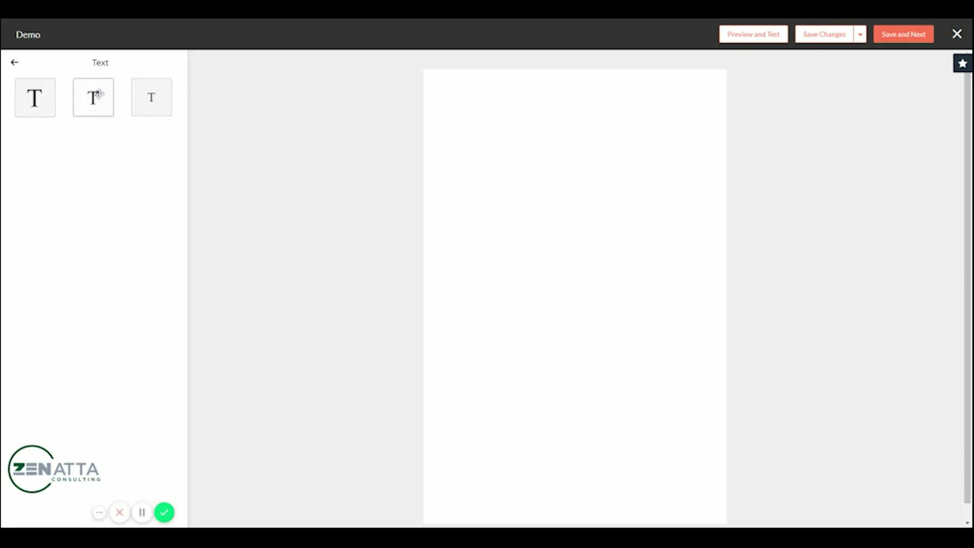
pyautogui.moveTo(154, 98); pyautogui.dragTo(530, 122)
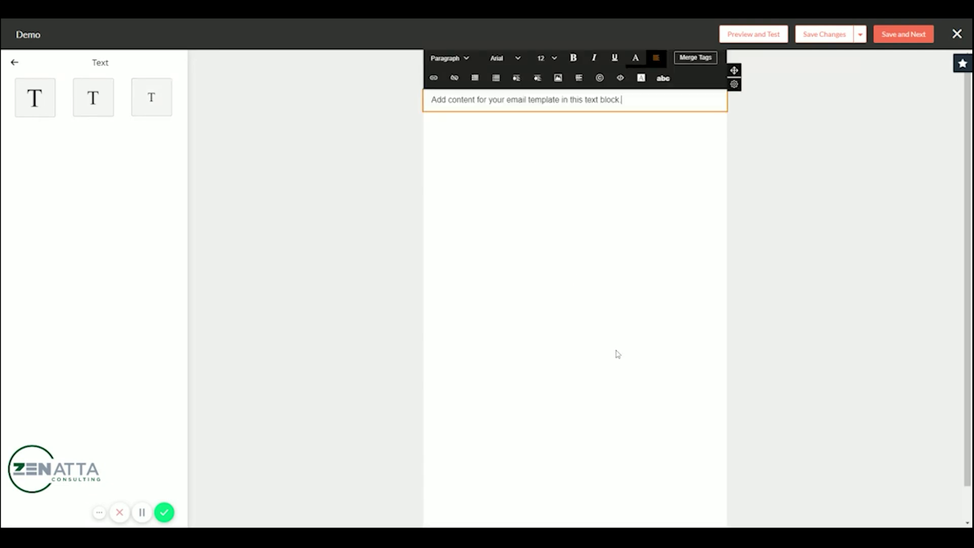
pyautogui.click(462, 62)
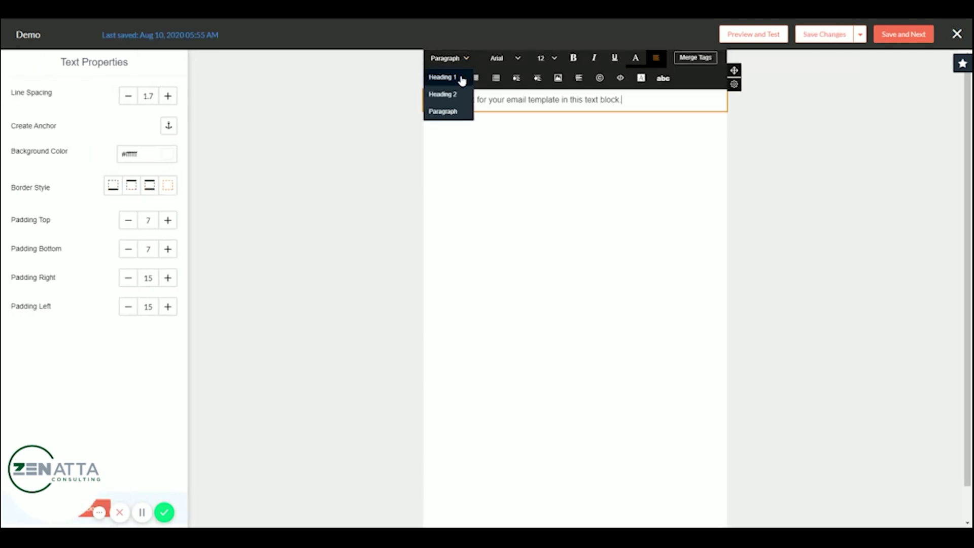
pyautogui.click(442, 111)
pyautogui.hotkey('ctrl', 'a')
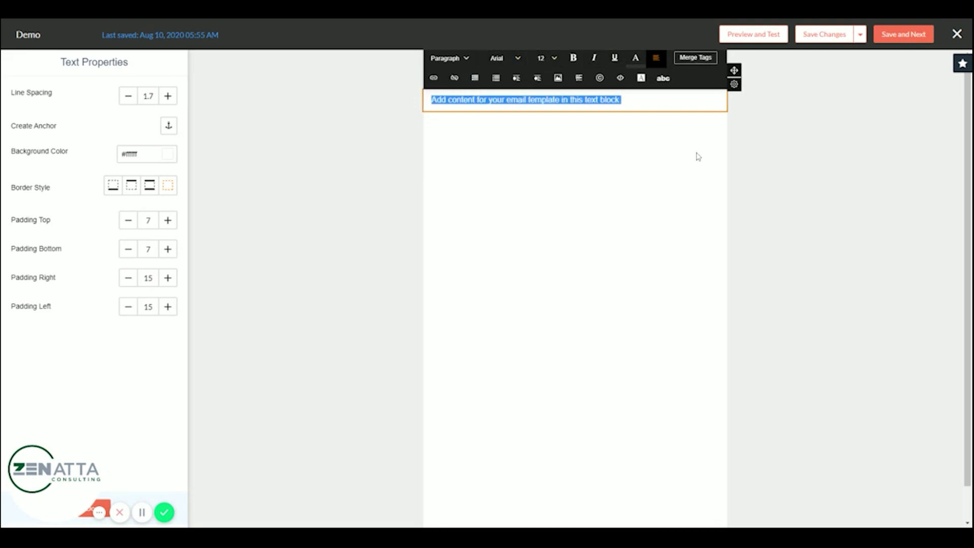
pyautogui.click(168, 157)
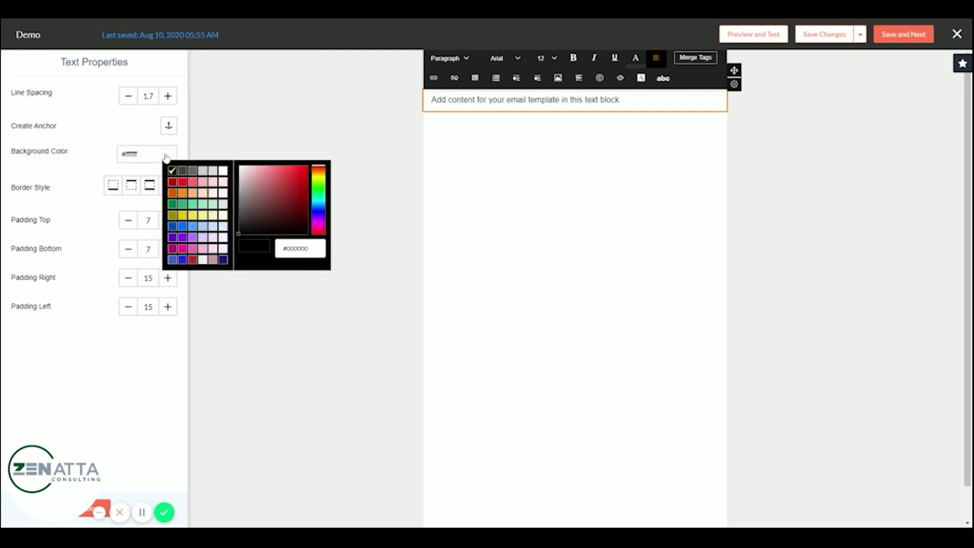
pyautogui.click(182, 171)
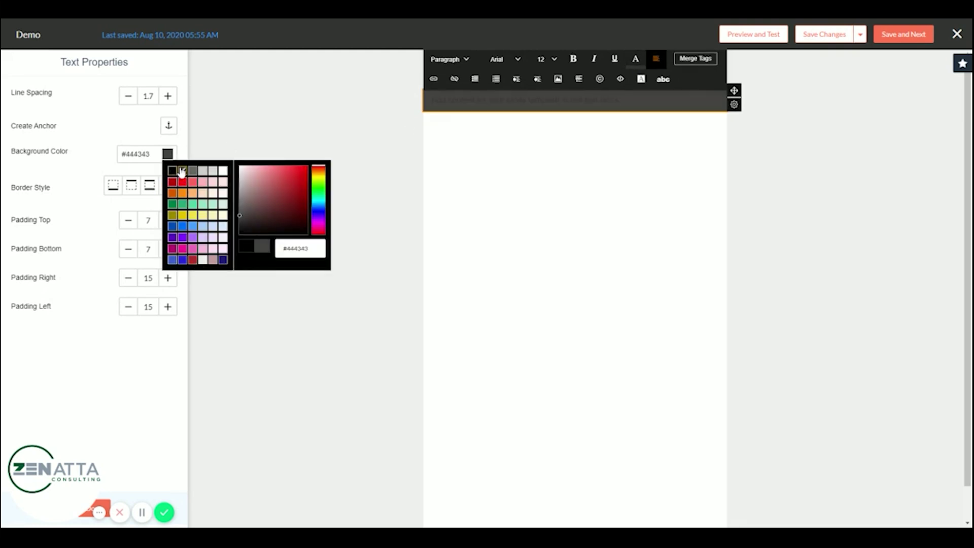
# Make the block's sentence white and format it as a bulleted item.
pyautogui.click(663, 51)
pyautogui.click(654, 81)
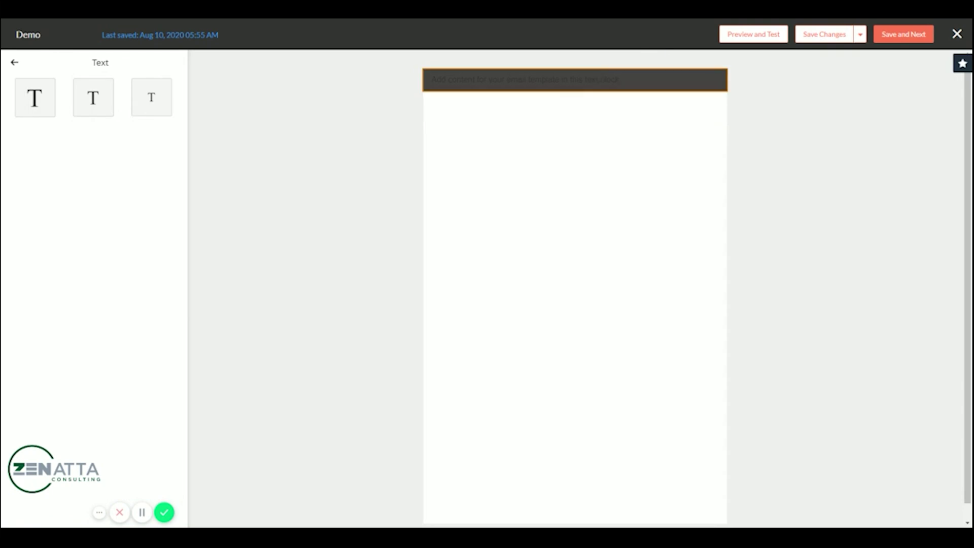
pyautogui.moveTo(653, 100); pyautogui.dragTo(510, 111)
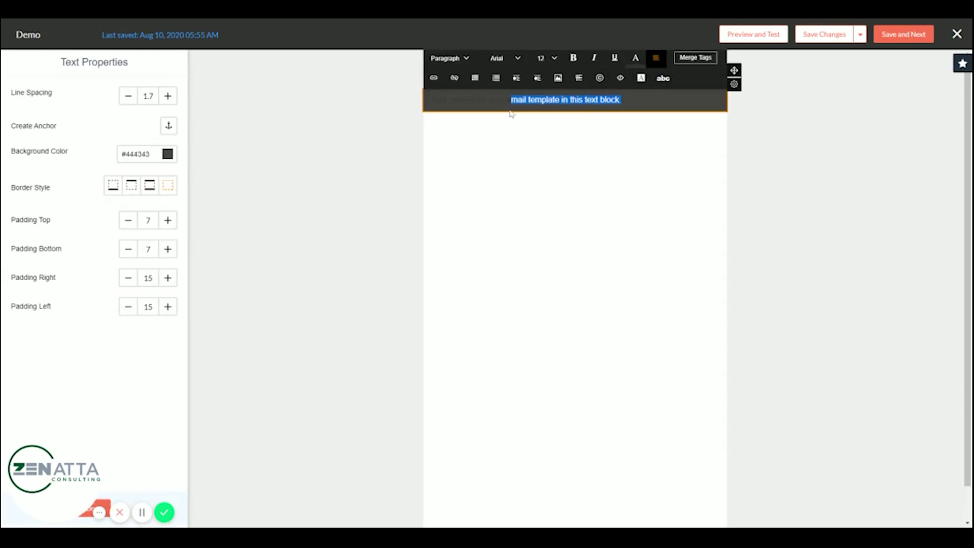
pyautogui.click(678, 78)
pyautogui.doubleClick(616, 98)
pyautogui.click(421, 86)
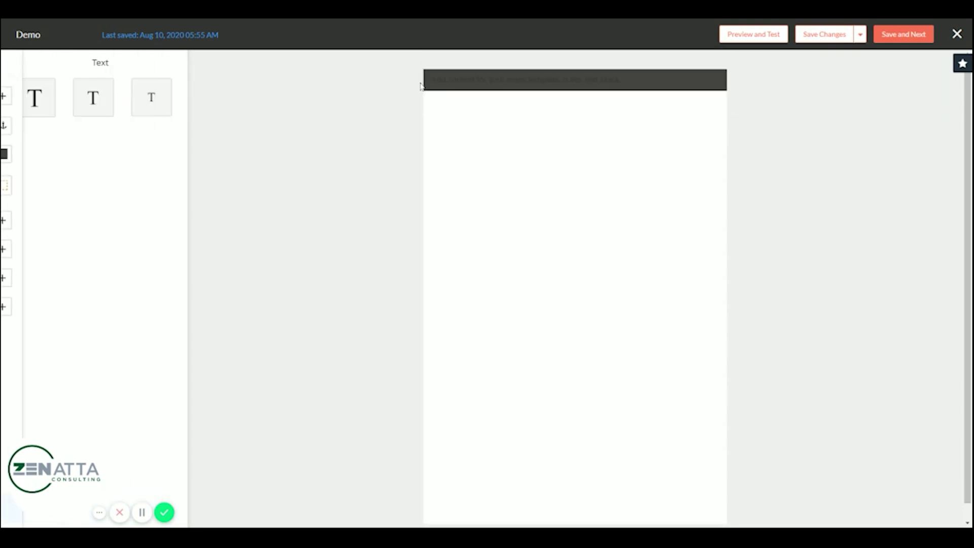
pyautogui.click(644, 89)
pyautogui.moveTo(641, 100); pyautogui.dragTo(430, 100)
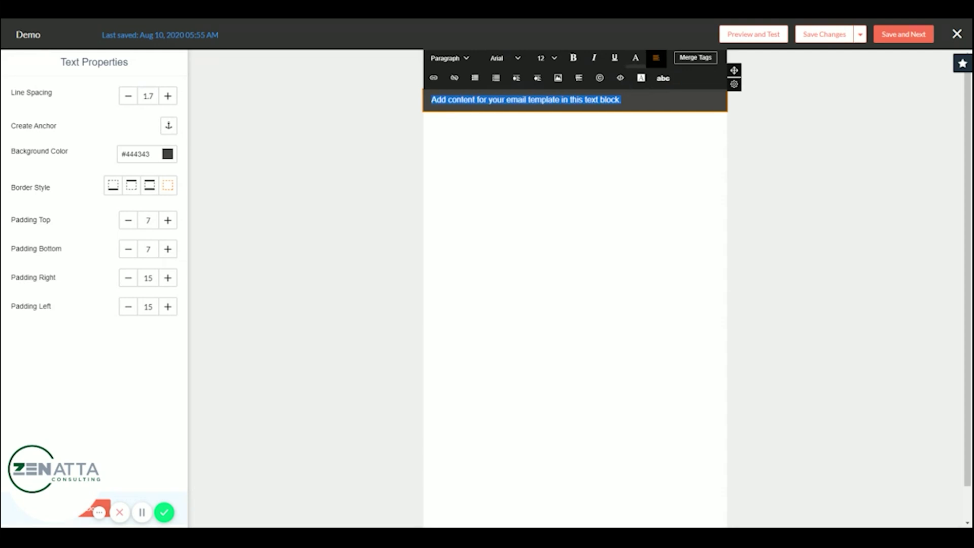
pyautogui.click(637, 59)
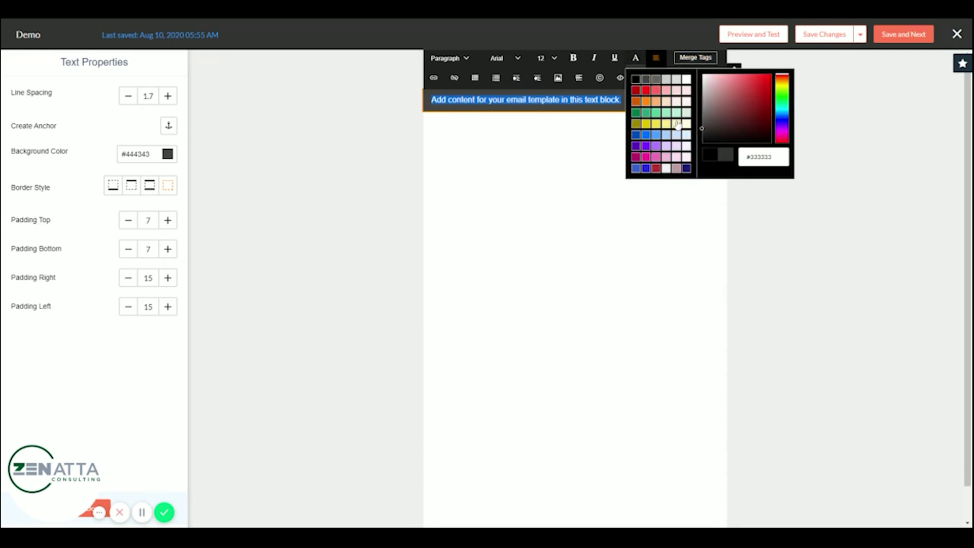
pyautogui.click(686, 79)
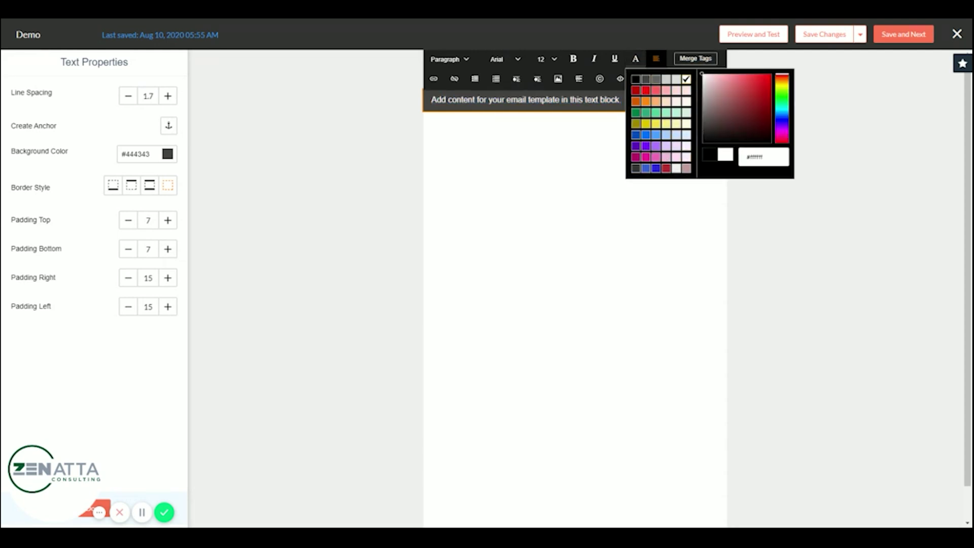
pyautogui.click(601, 258)
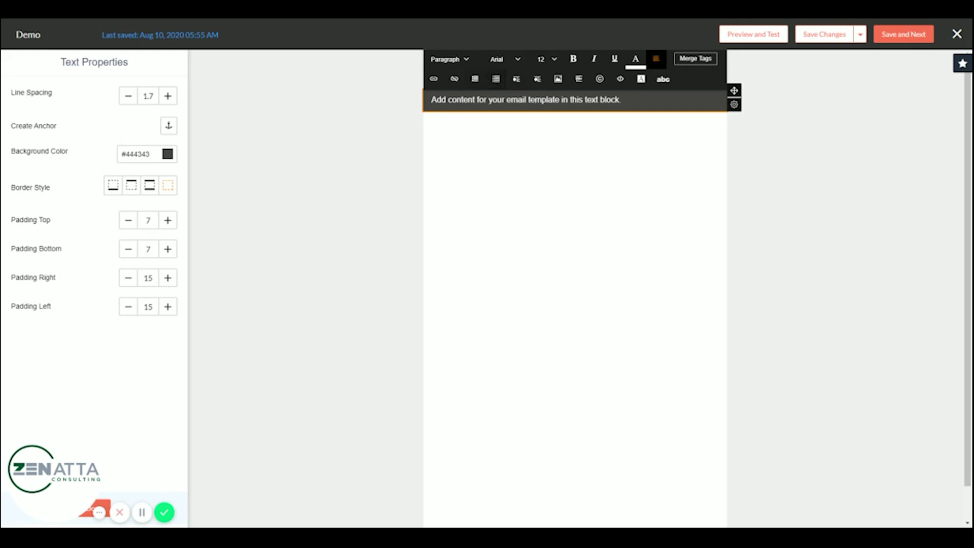
pyautogui.click(475, 78)
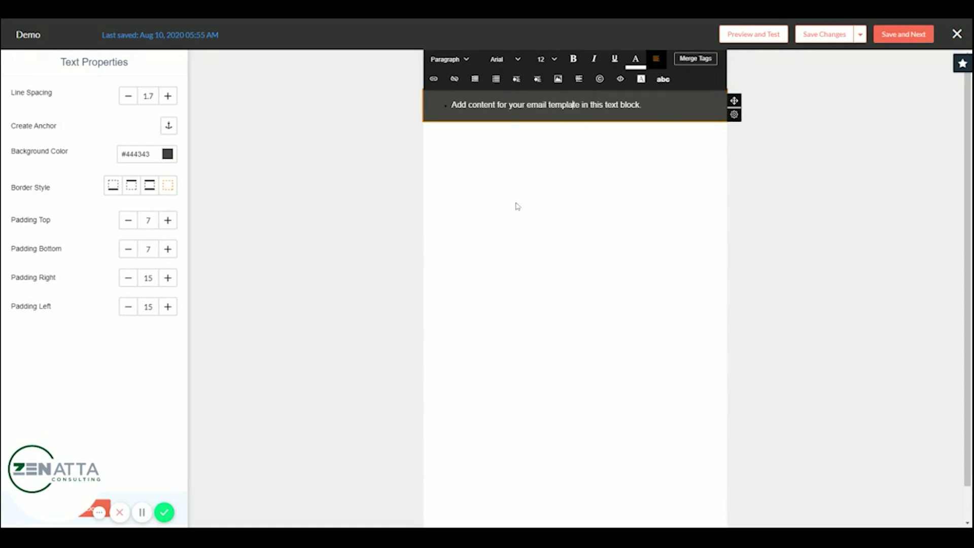
# Reduce the dark text block's bottom and top padding to 0.
pyautogui.click(129, 253)
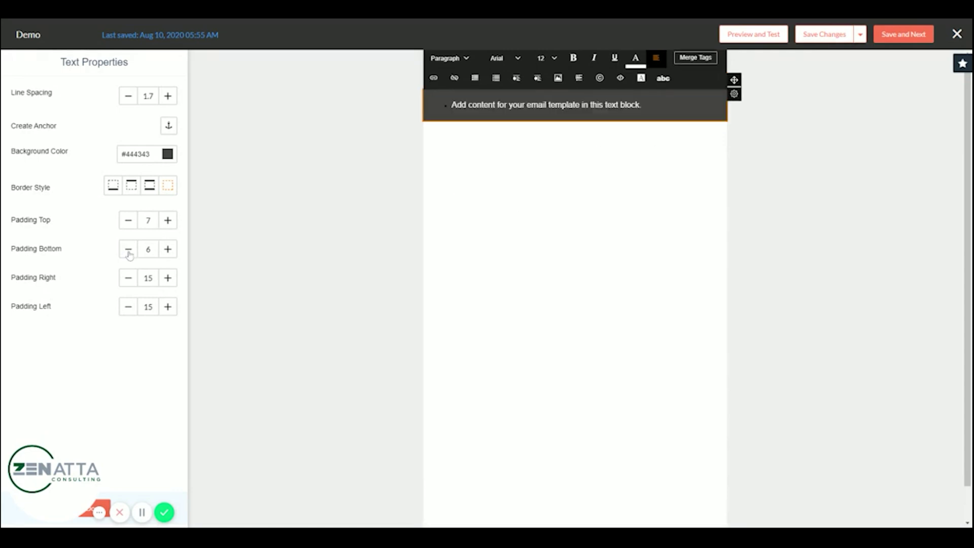
pyautogui.click(129, 252)
pyautogui.click(128, 252)
pyautogui.click(129, 252)
pyautogui.click(129, 252)
pyautogui.click(128, 253)
pyautogui.click(129, 252)
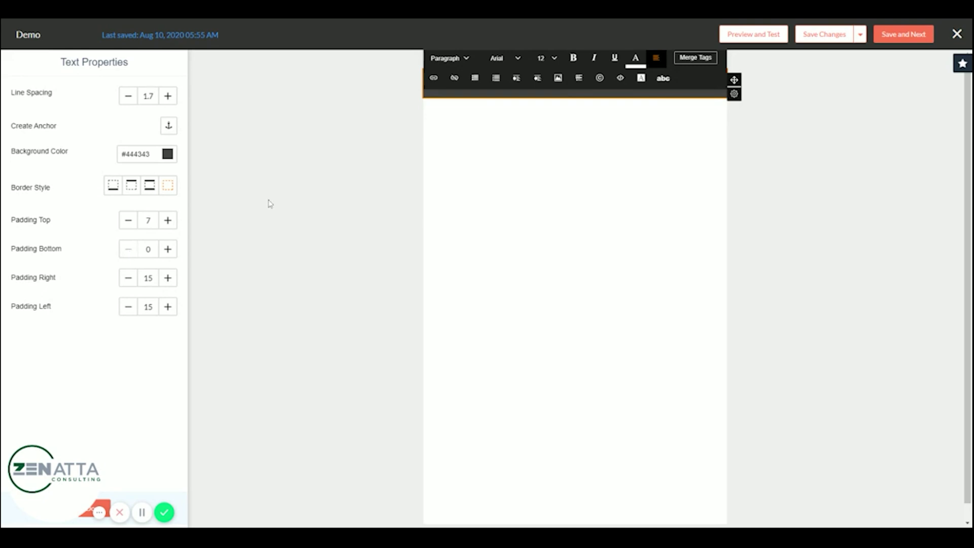
pyautogui.click(129, 220)
pyautogui.click(128, 220)
pyautogui.click(128, 220)
pyautogui.click(128, 220)
pyautogui.click(128, 220)
pyautogui.click(129, 220)
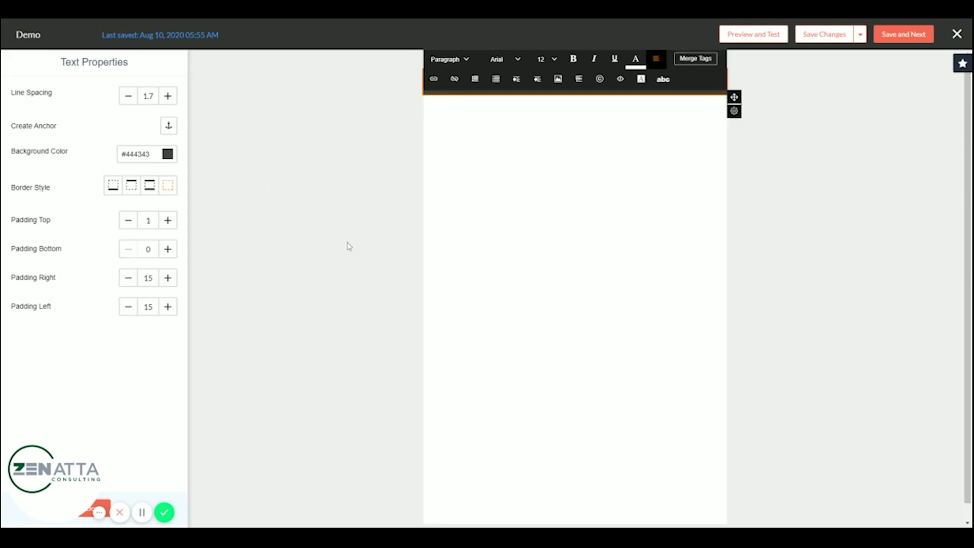
pyautogui.doubleClick(129, 219)
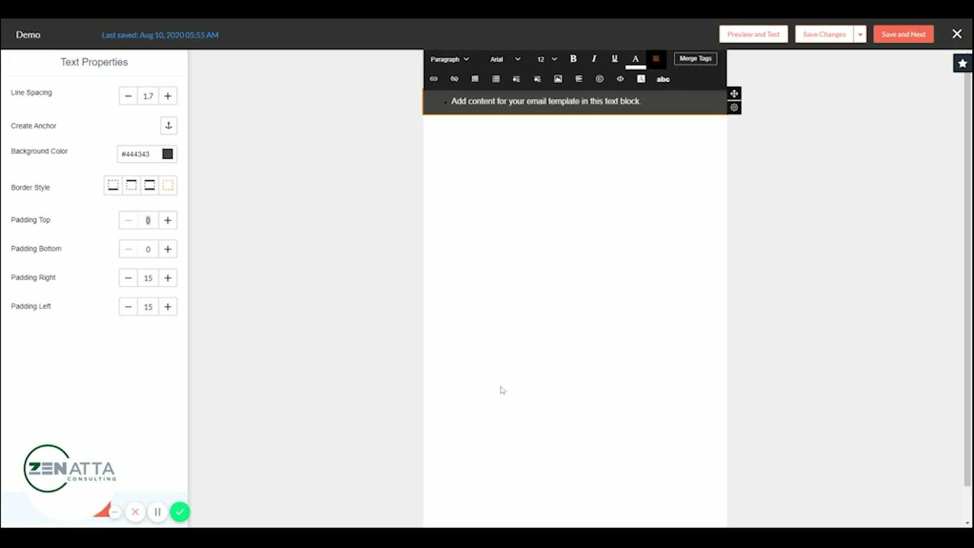
pyautogui.click(211, 440)
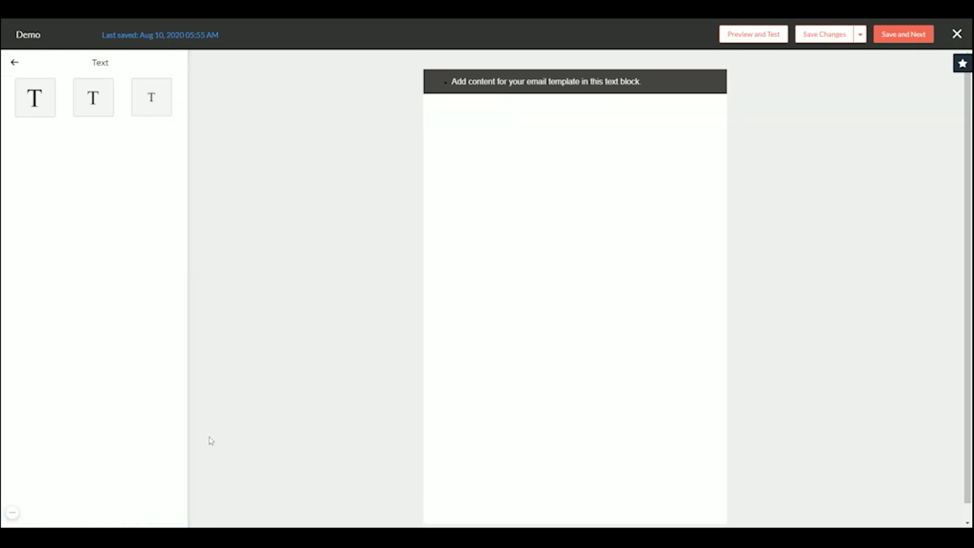
# Add a single-image block beneath the dark text block.
pyautogui.click(14, 62)
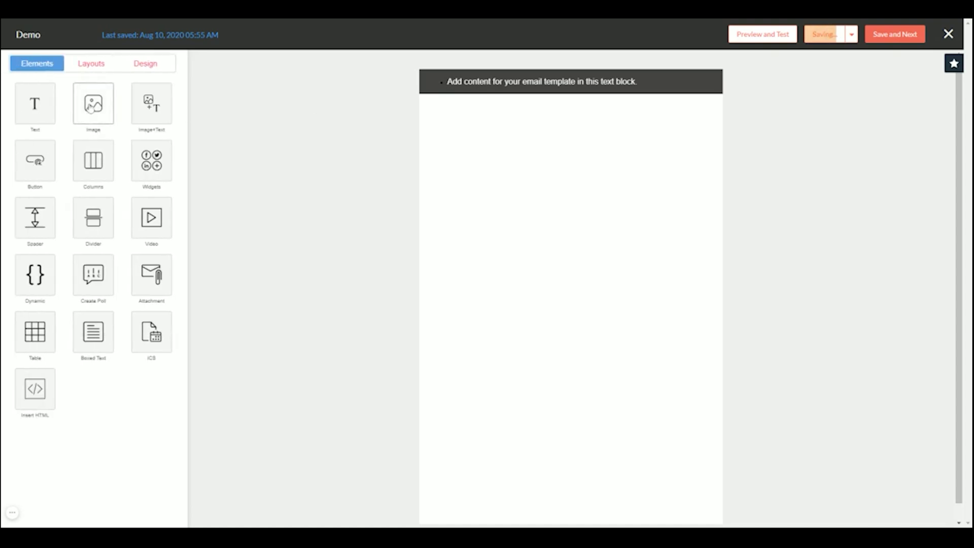
pyautogui.click(91, 107)
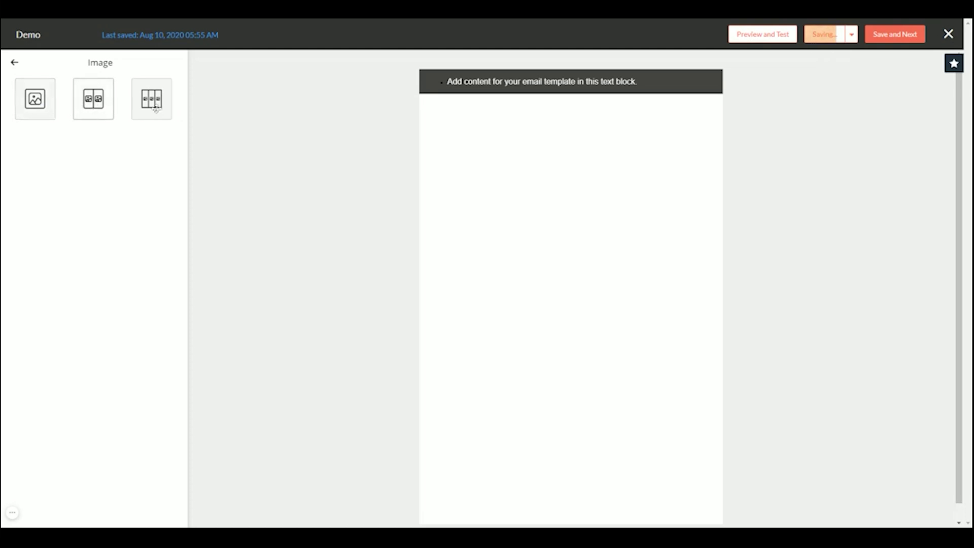
pyautogui.moveTo(39, 109); pyautogui.dragTo(700, 252)
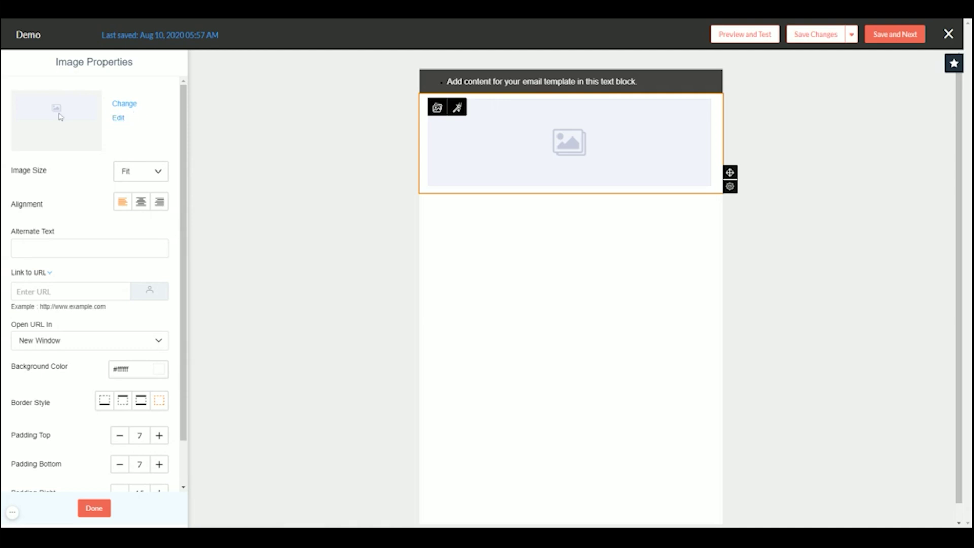
# Fill the image block with Zoho_News.png, titled and alt-texted 'Zoho News'.
pyautogui.click(119, 104)
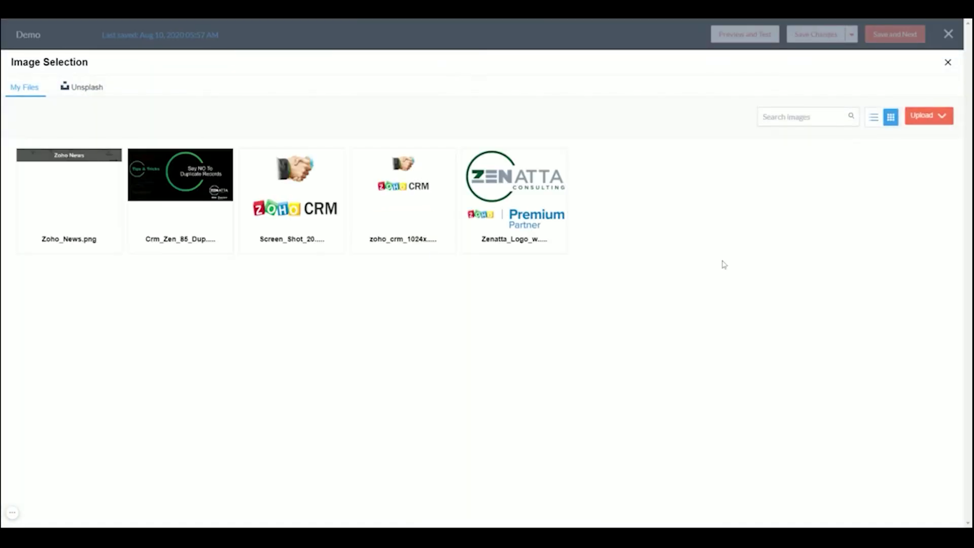
pyautogui.click(941, 116)
pyautogui.moveTo(102, 191)
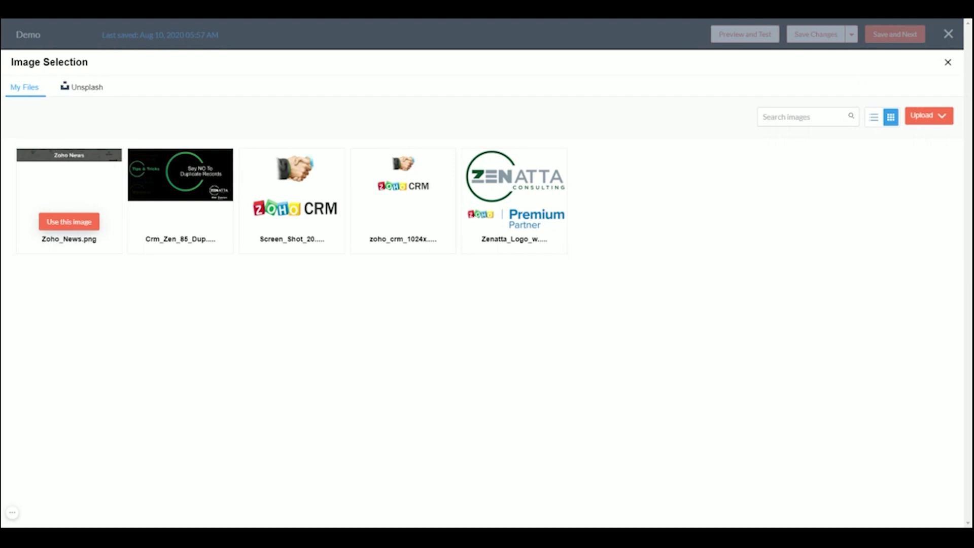
pyautogui.click(69, 222)
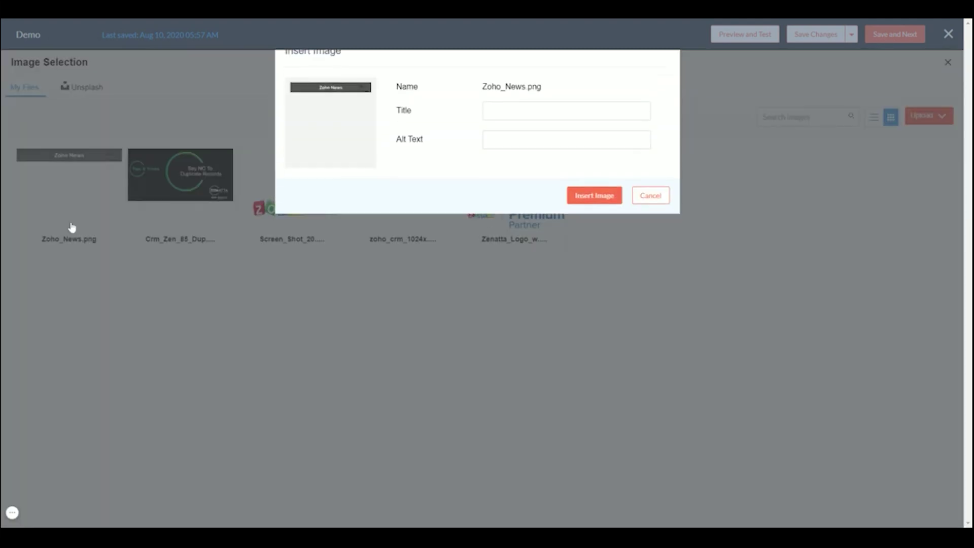
pyautogui.click(566, 124)
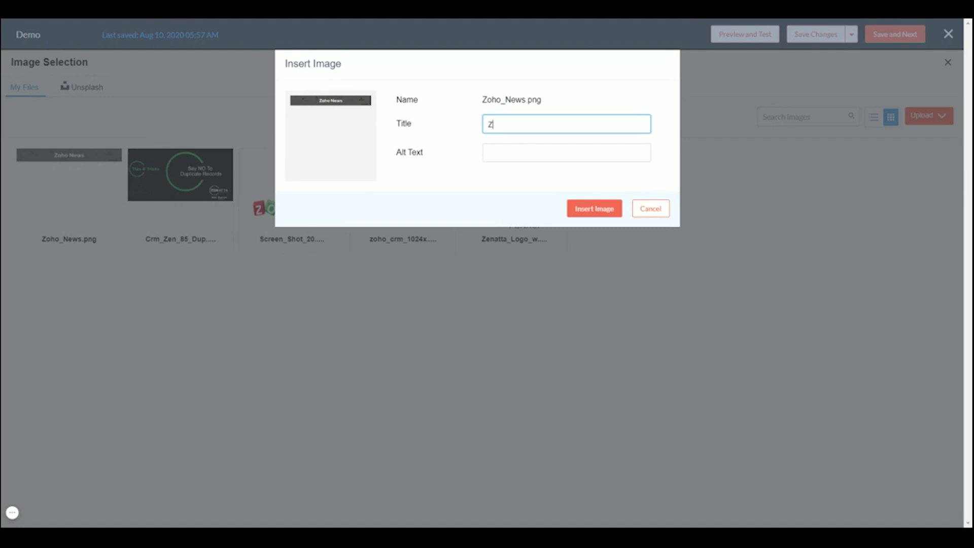
pyautogui.write('Zoho News')
pyautogui.press('Tab')
pyautogui.write('Z')
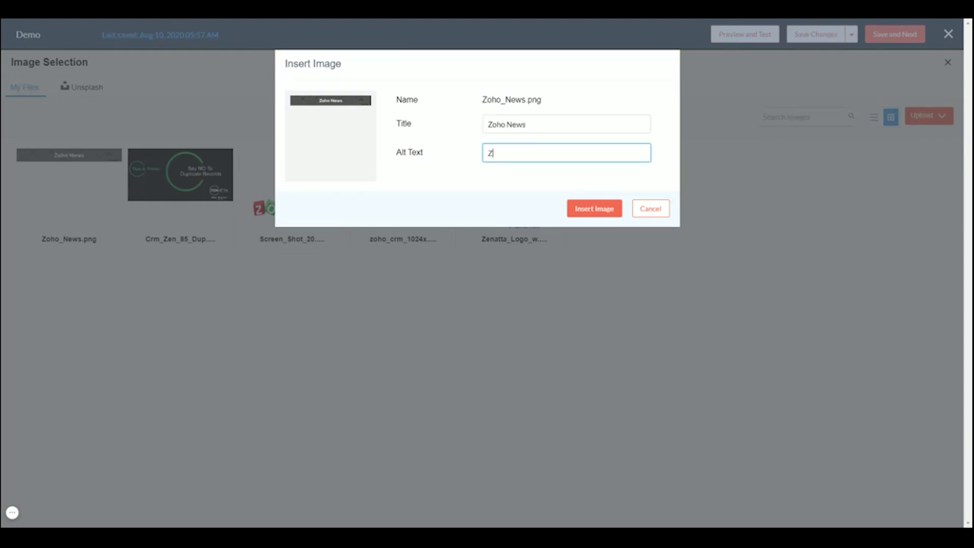
pyautogui.write('oho News')
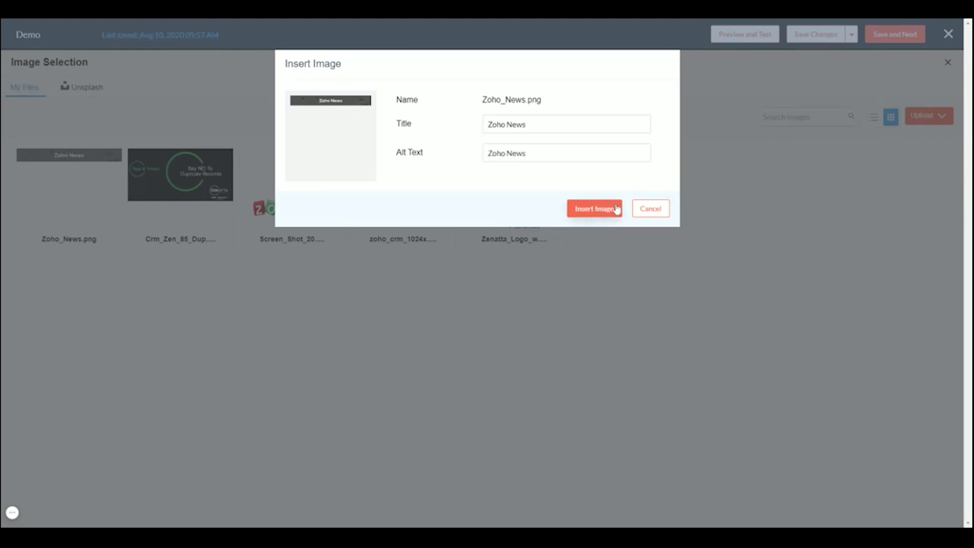
pyautogui.click(615, 209)
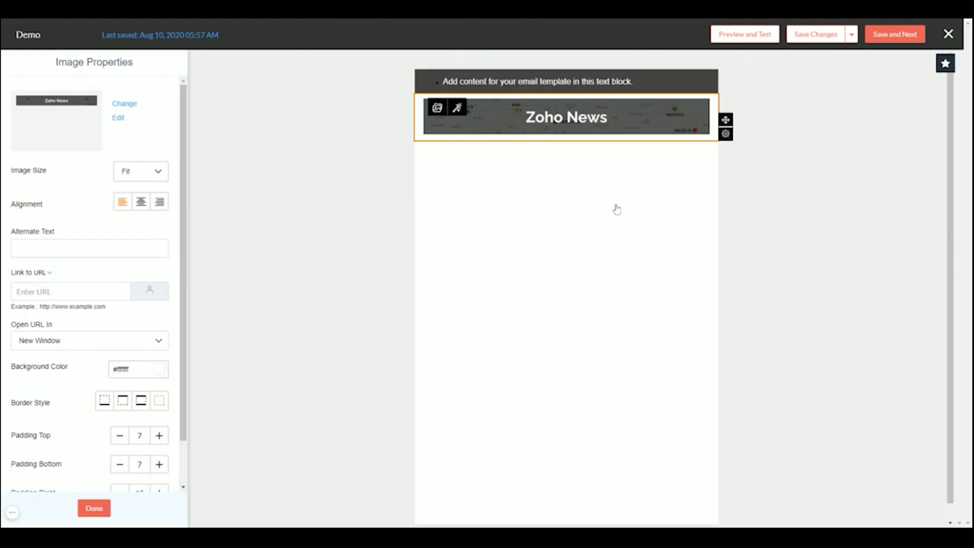
pyautogui.click(779, 185)
# Try the Banner and then the Small image sizes for the Zoho News banner.
pyautogui.click(522, 131)
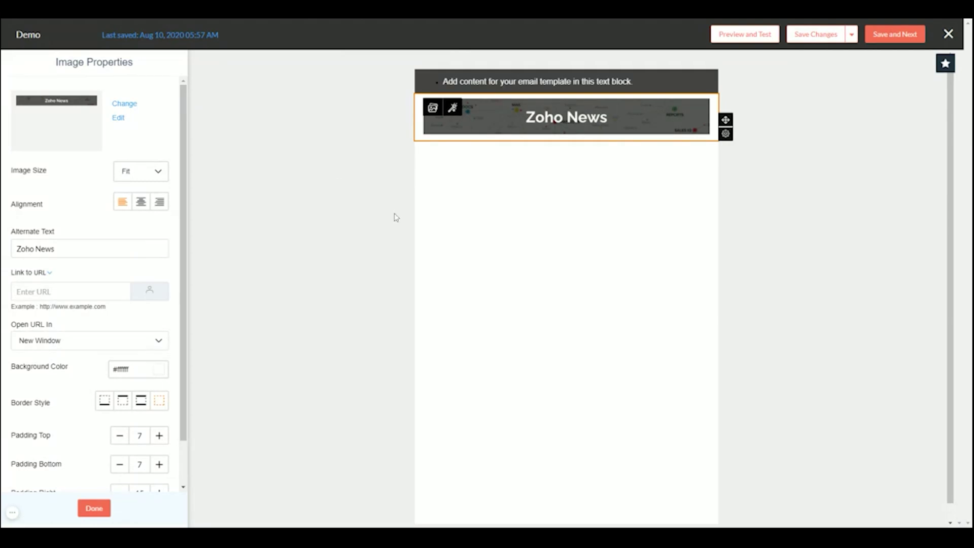
pyautogui.click(156, 175)
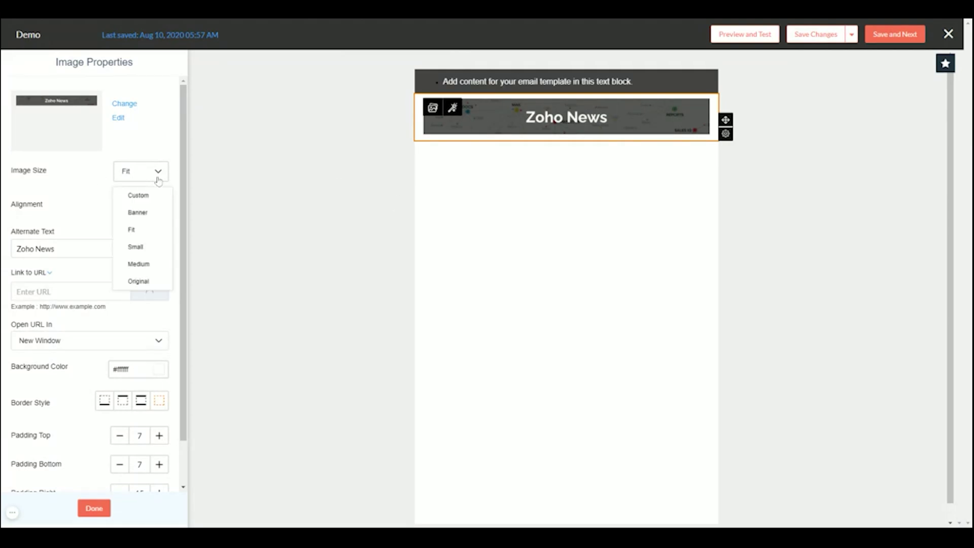
pyautogui.click(141, 214)
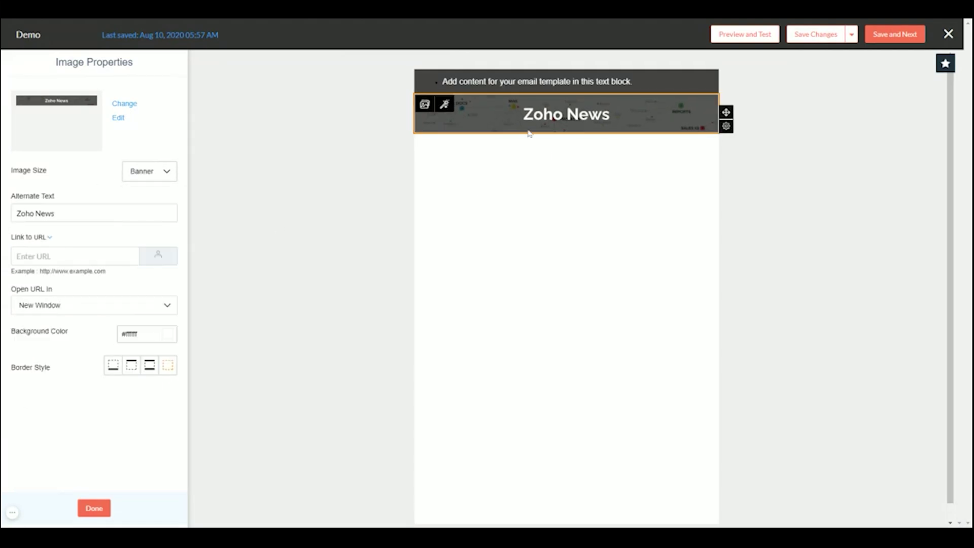
pyautogui.click(163, 171)
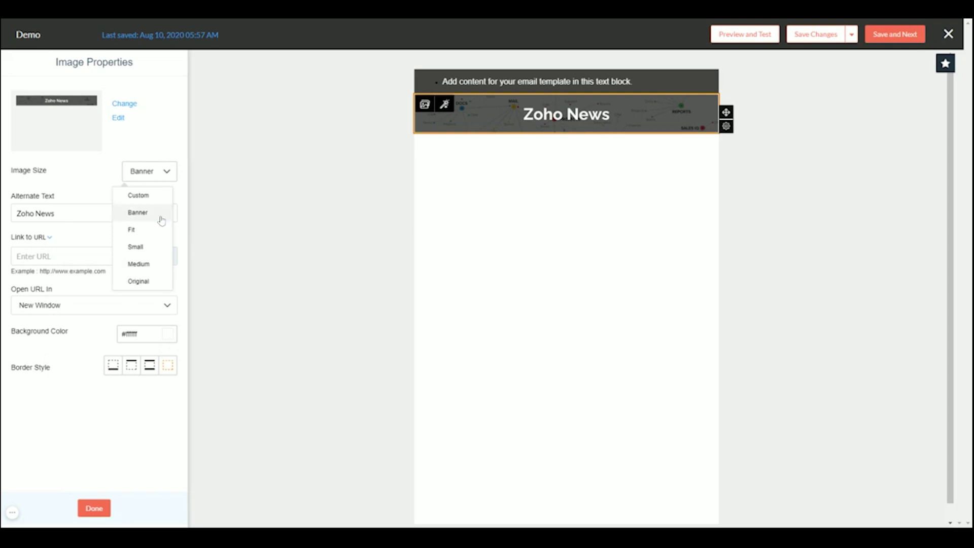
pyautogui.click(141, 248)
pyautogui.click(151, 178)
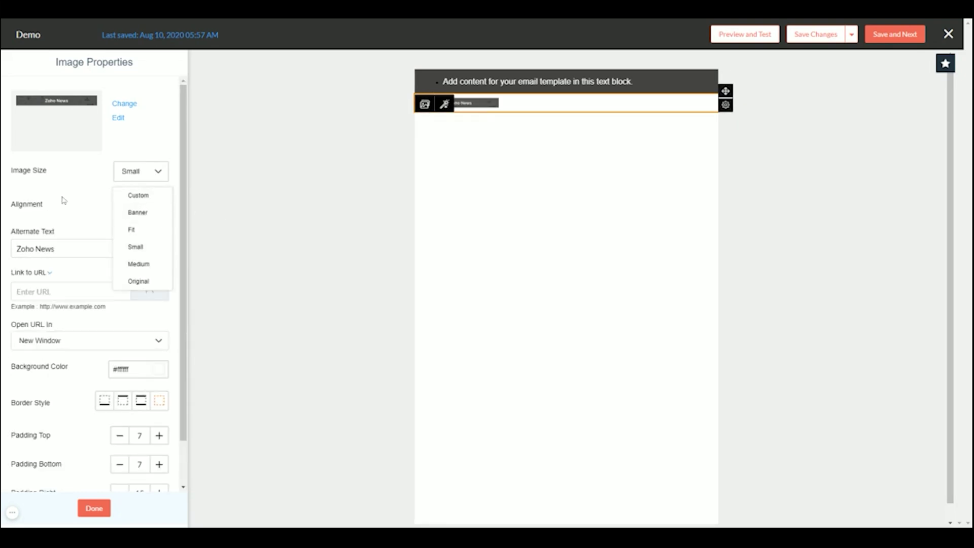
pyautogui.click(64, 201)
# Centre-align the banner and set its size back to Fit the block width.
pyautogui.click(160, 202)
pyautogui.click(140, 202)
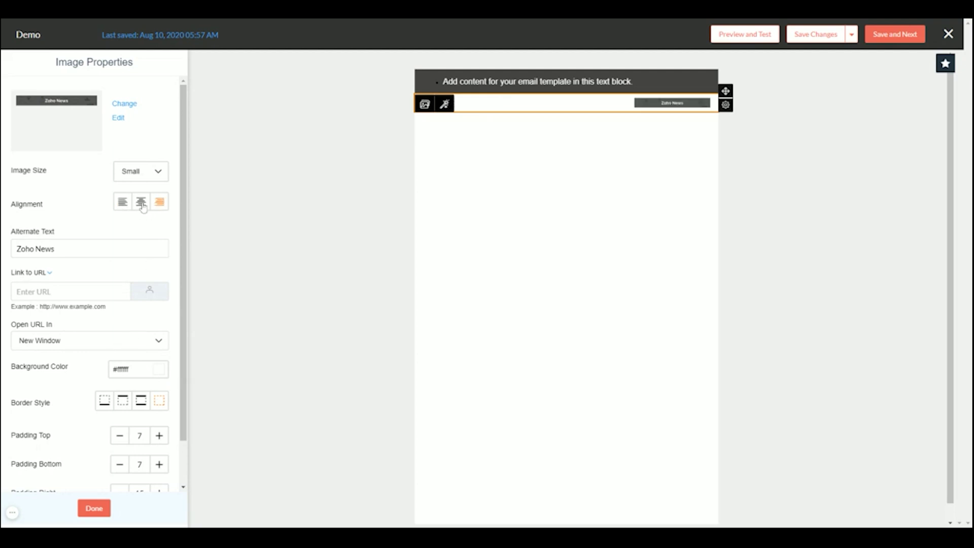
pyautogui.click(157, 175)
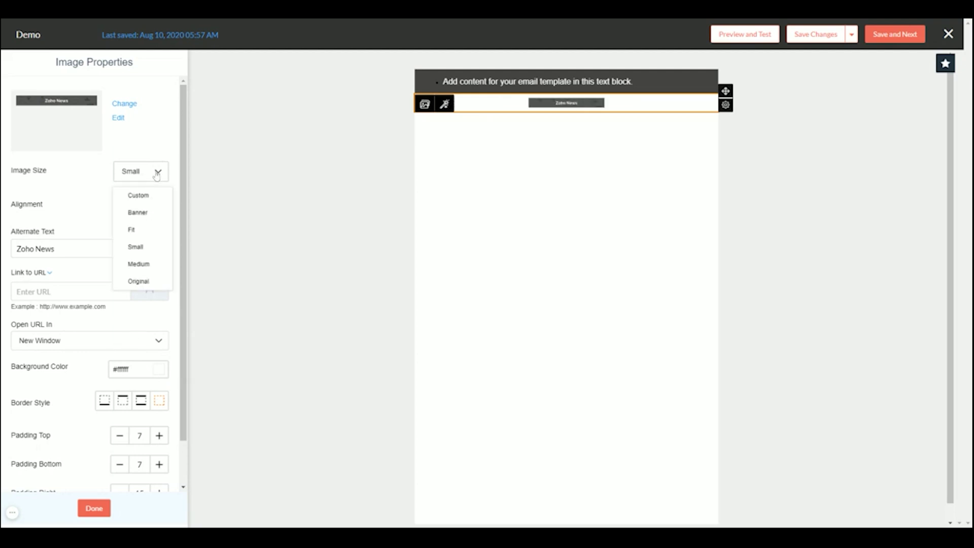
pyautogui.click(144, 228)
pyautogui.click(298, 179)
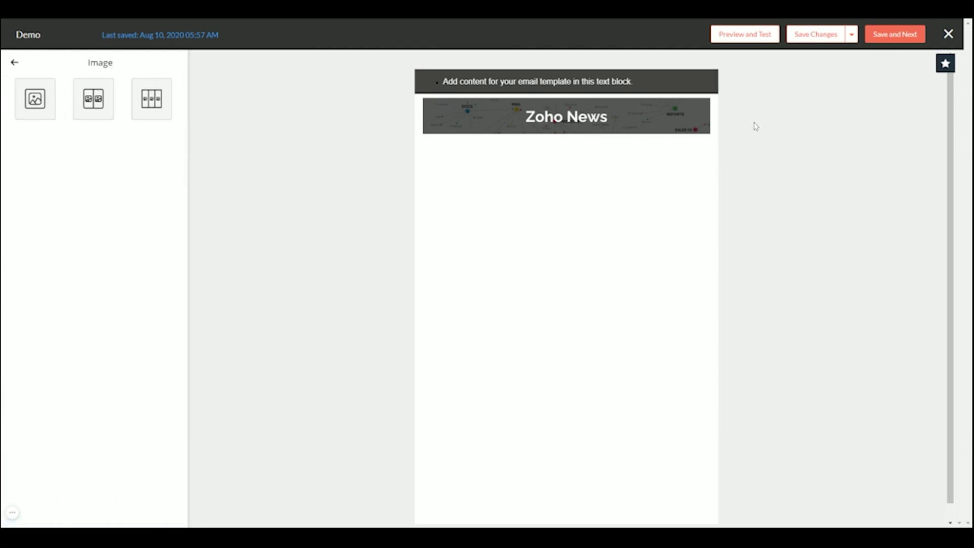
pyautogui.click(702, 122)
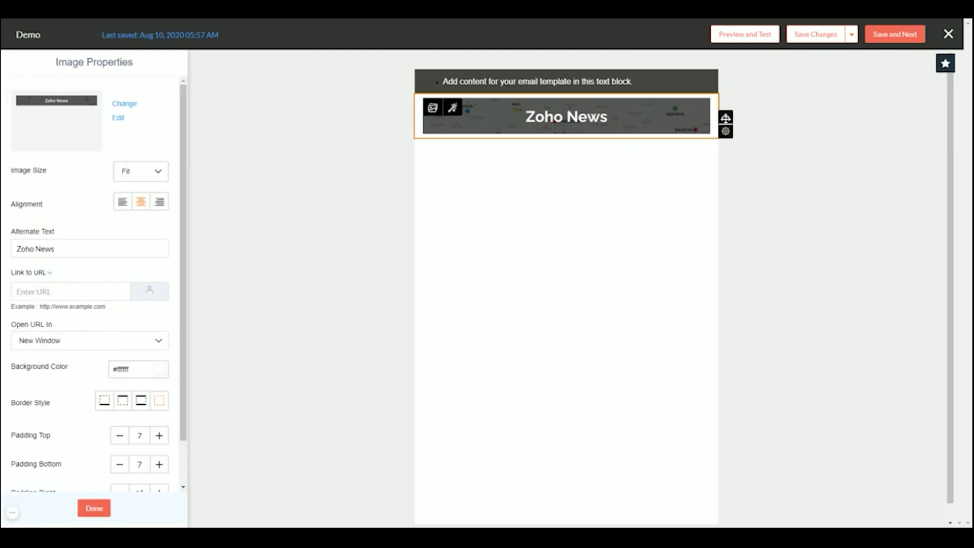
pyautogui.moveTo(725, 118); pyautogui.dragTo(610, 75)
pyautogui.click(691, 126)
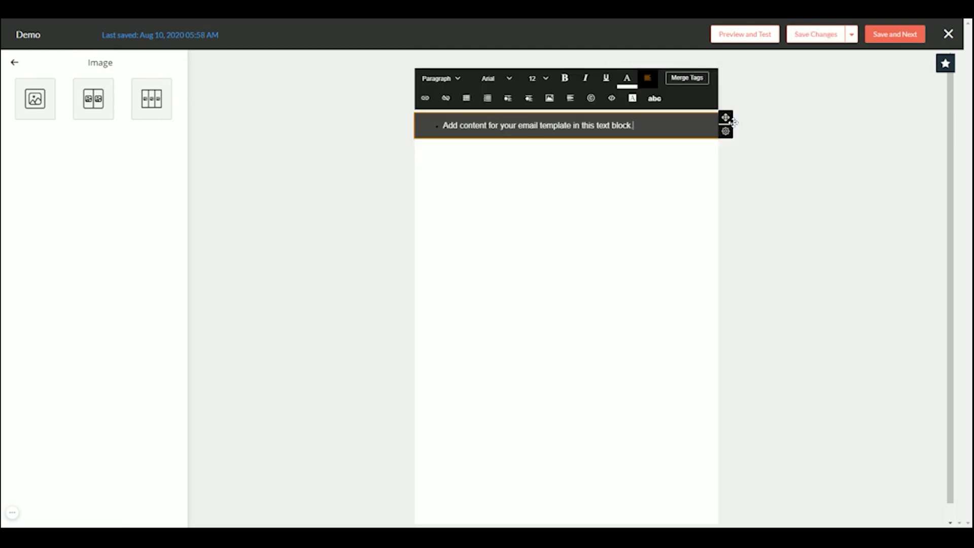
pyautogui.click(726, 117)
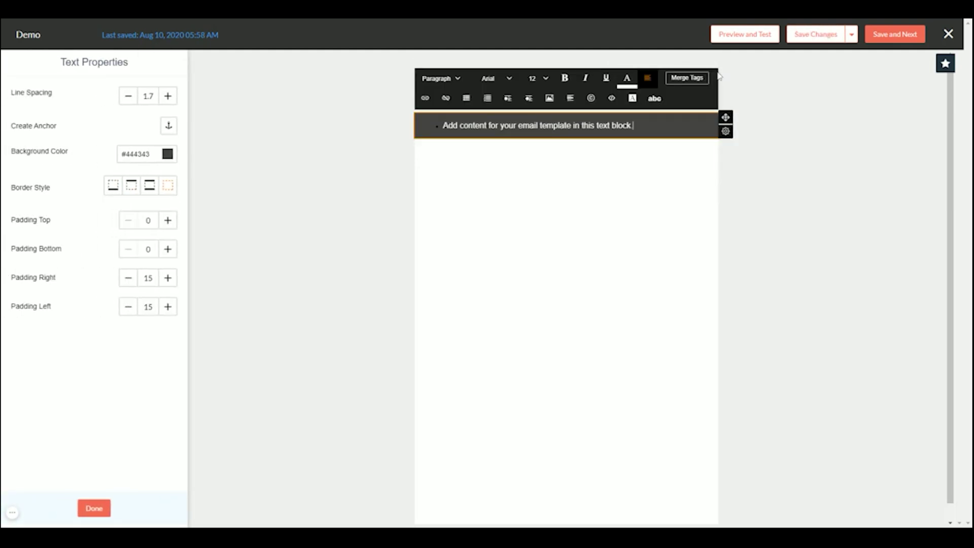
pyautogui.moveTo(727, 115); pyautogui.dragTo(634, 81)
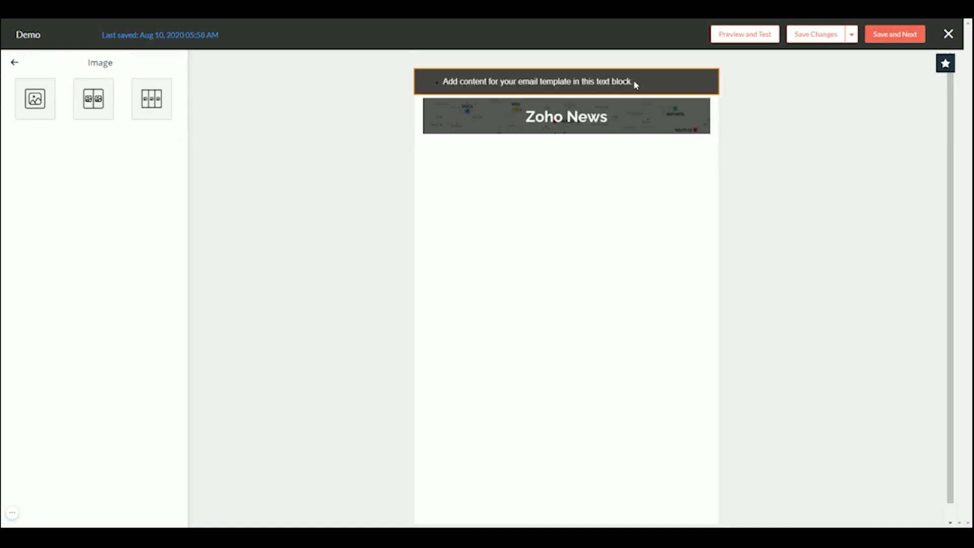
pyautogui.click(14, 62)
# Add an image-and-text row below the Zoho News banner and adjust its image column width.
pyautogui.click(152, 111)
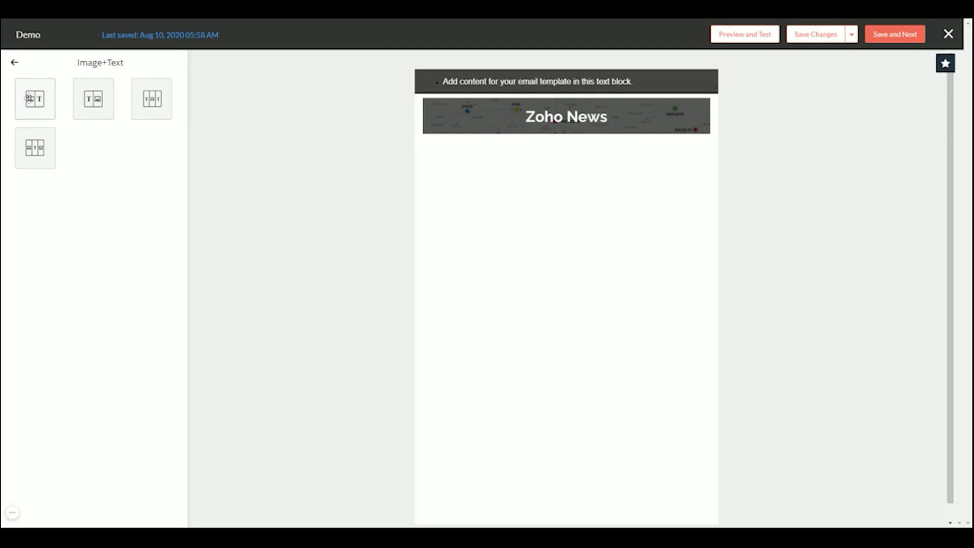
pyautogui.moveTo(30, 98); pyautogui.dragTo(565, 168)
pyautogui.click(566, 167)
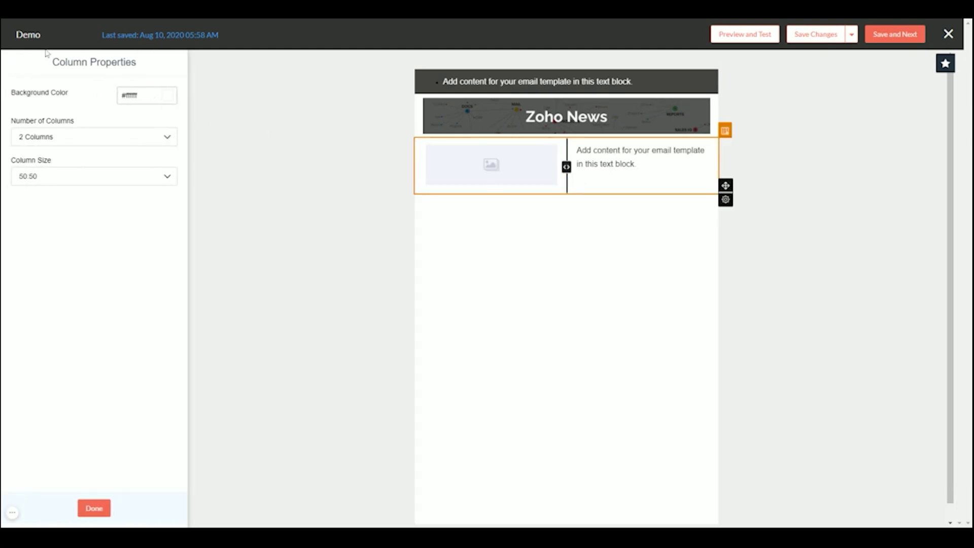
pyautogui.click(92, 514)
pyautogui.click(491, 165)
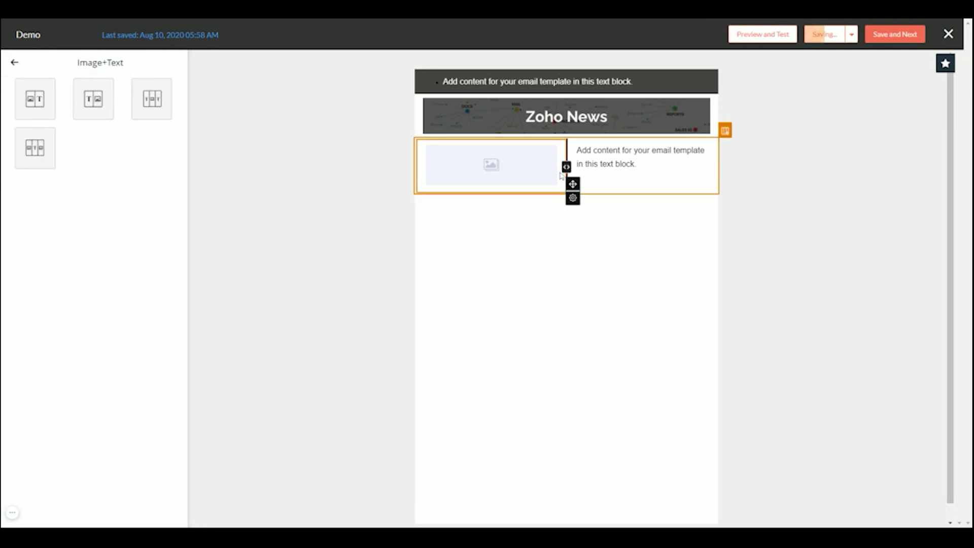
pyautogui.moveTo(566, 167); pyautogui.dragTo(566, 200)
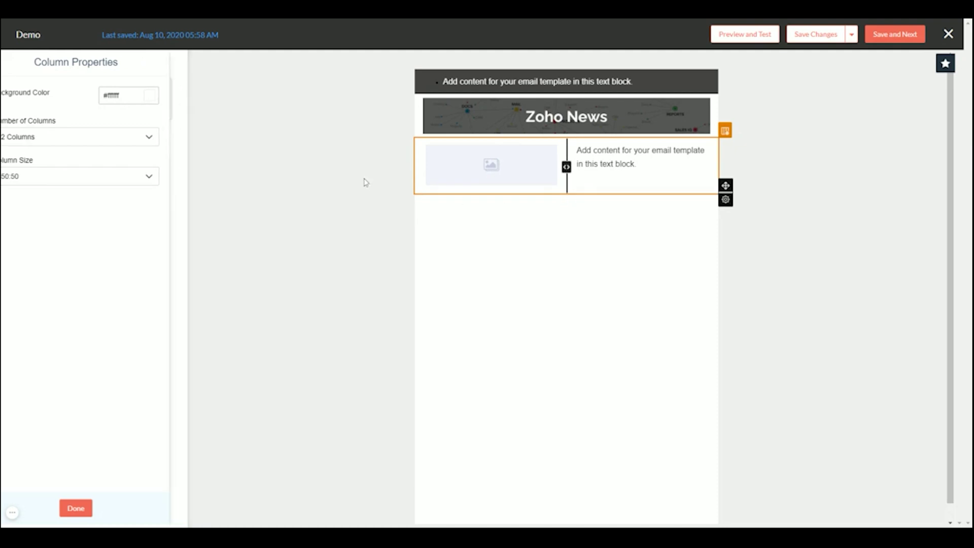
pyautogui.click(93, 513)
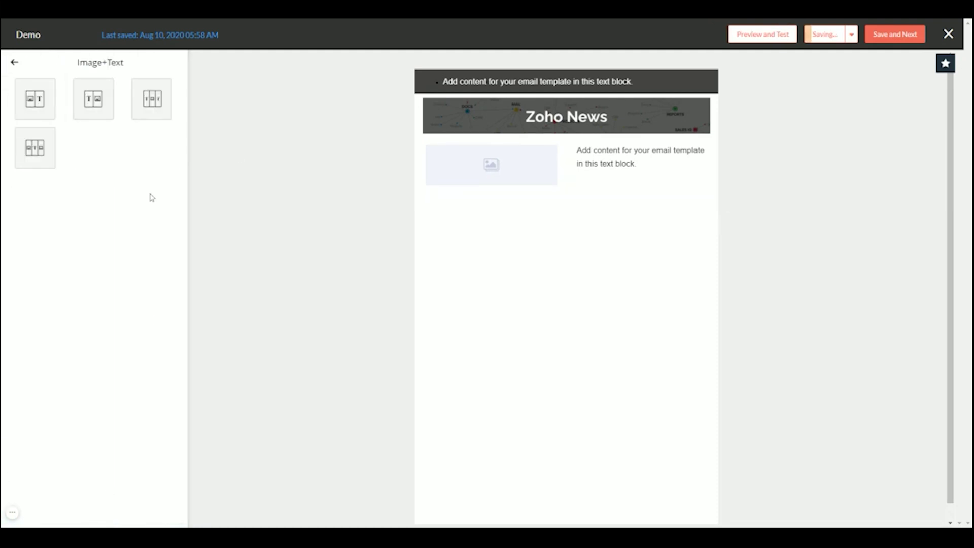
pyautogui.click(14, 62)
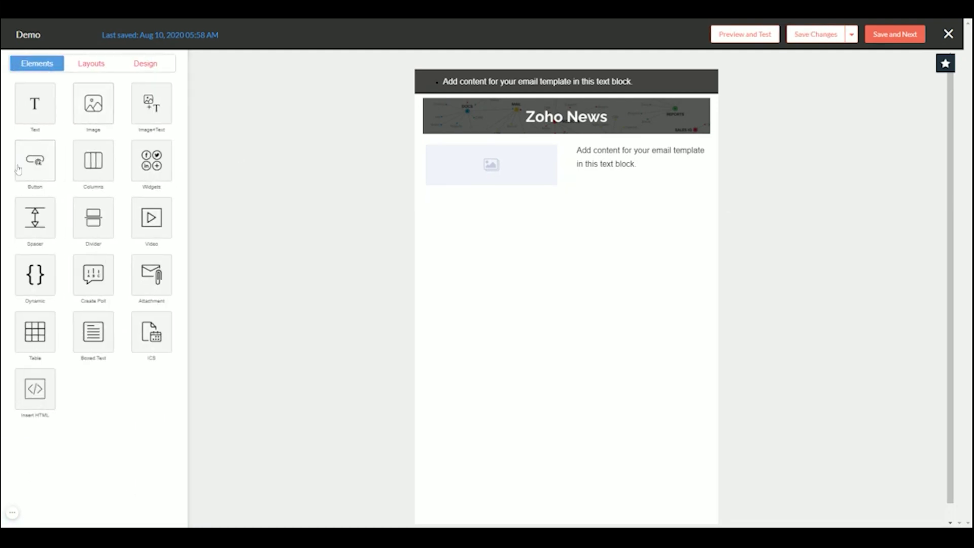
# Add a button below the content and relabel it 'Register Here'.
pyautogui.doubleClick(35, 170)
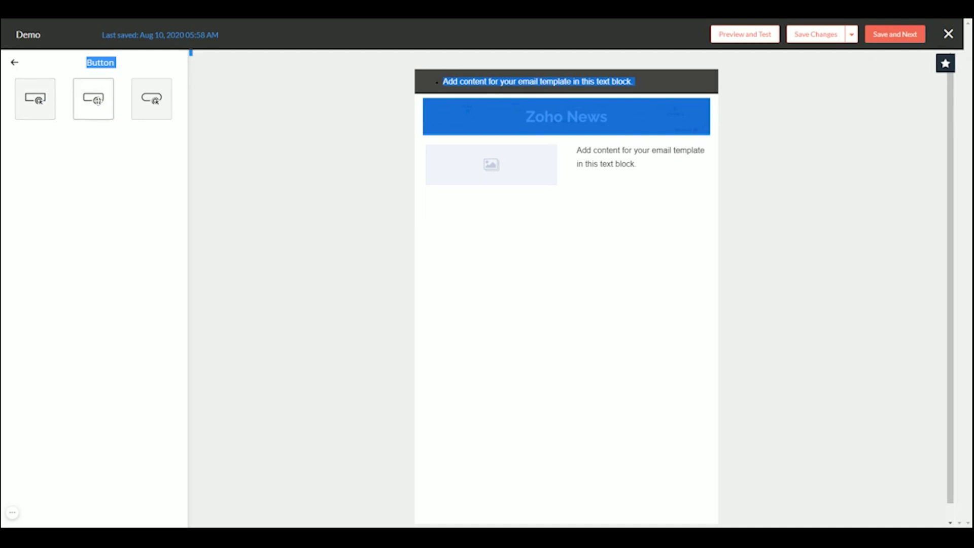
pyautogui.click(158, 105)
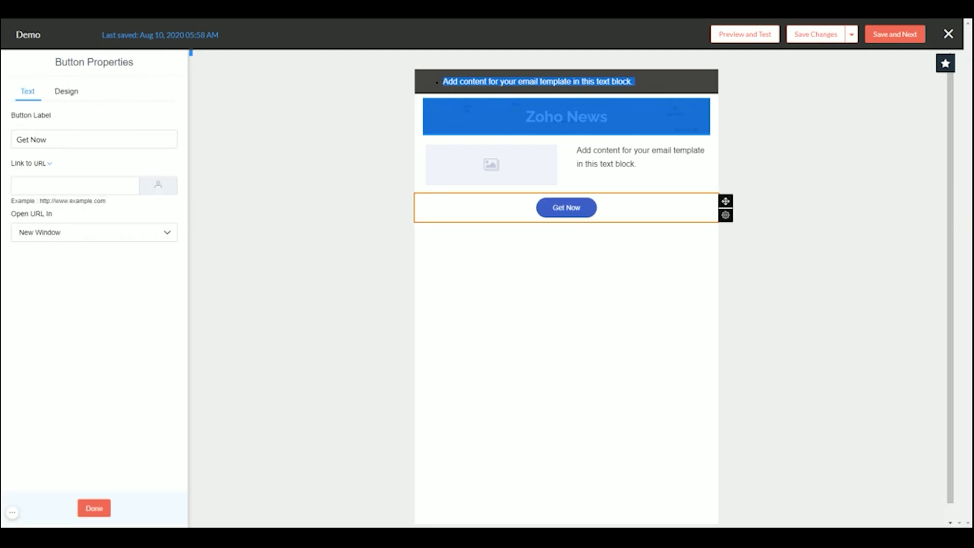
pyautogui.moveTo(21, 139); pyautogui.dragTo(47, 140)
pyautogui.write('R')
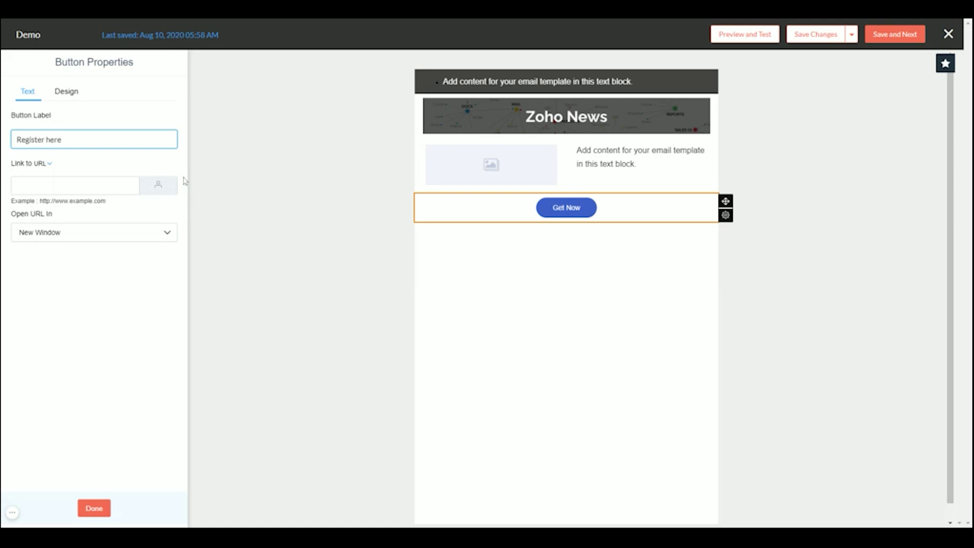
pyautogui.write('egister Here')
pyautogui.click(34, 182)
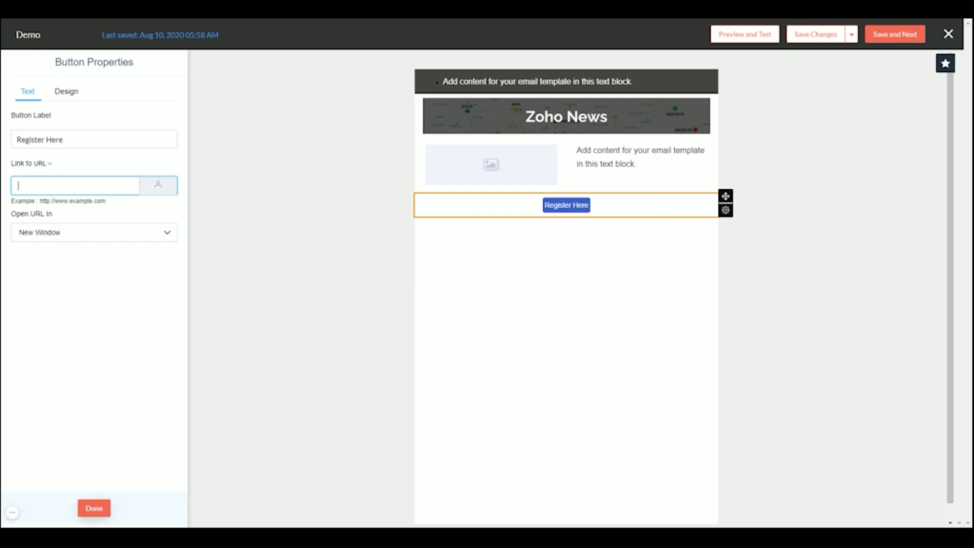
pyautogui.click(89, 512)
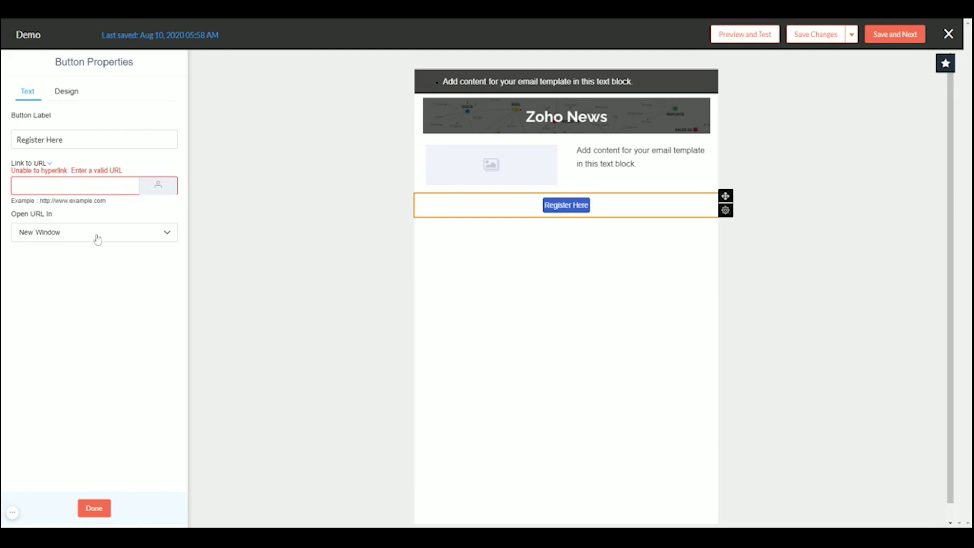
pyautogui.click(71, 188)
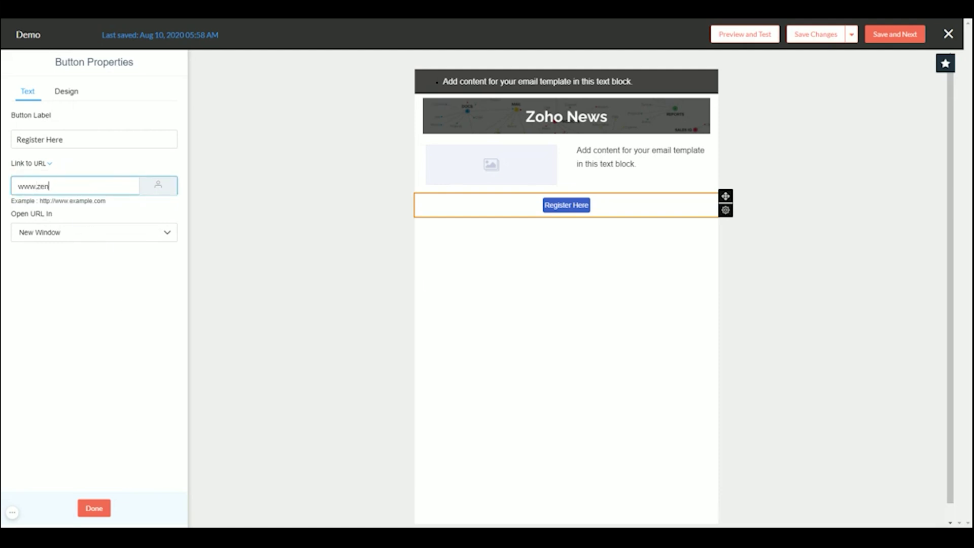
pyautogui.click(97, 508)
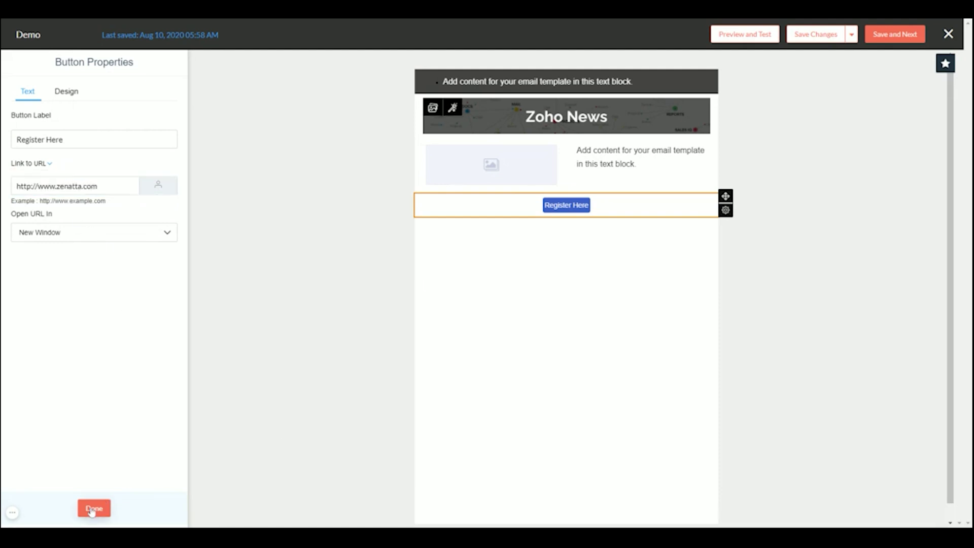
pyautogui.click(14, 61)
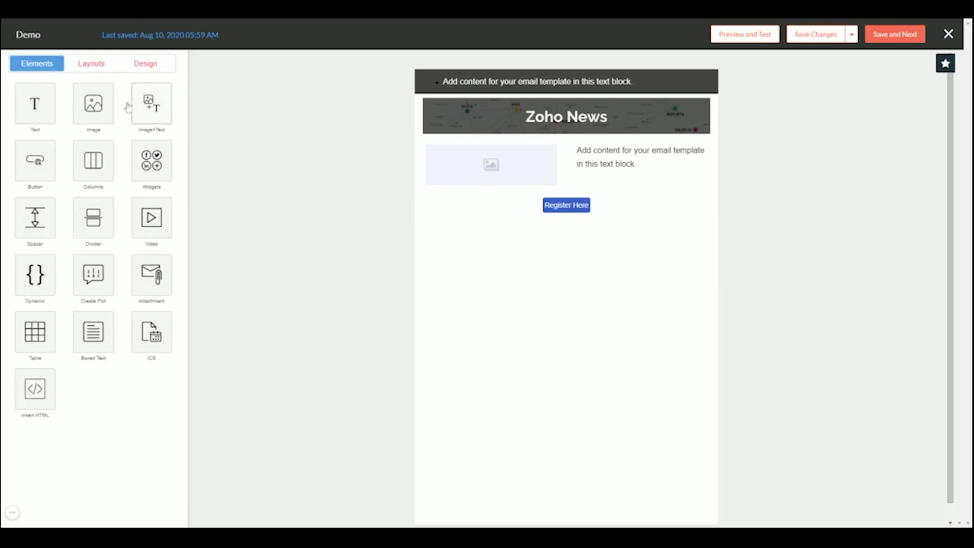
pyautogui.doubleClick(93, 161)
# Insert a three-column row below the button and resize its columns to 25:36:39.
pyautogui.click(286, 232)
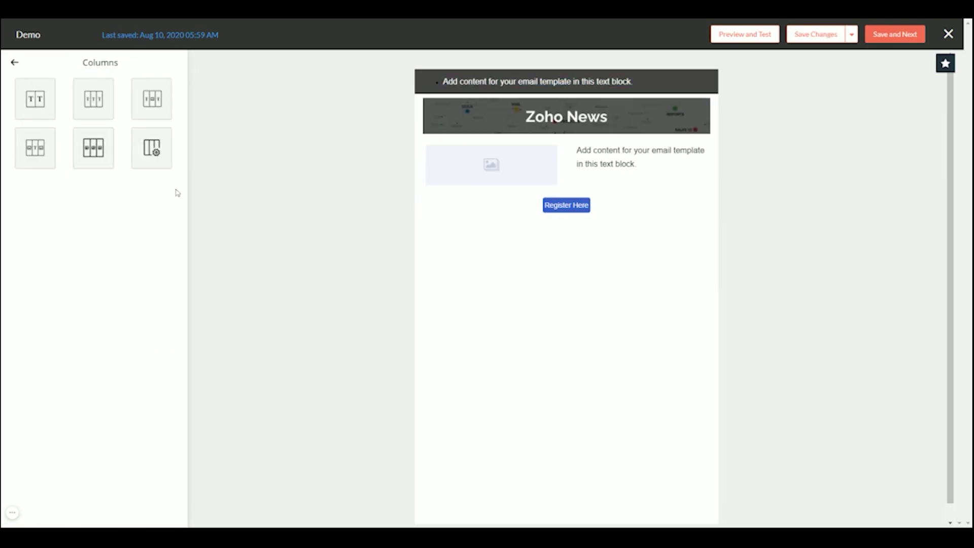
pyautogui.moveTo(152, 148); pyautogui.dragTo(489, 289)
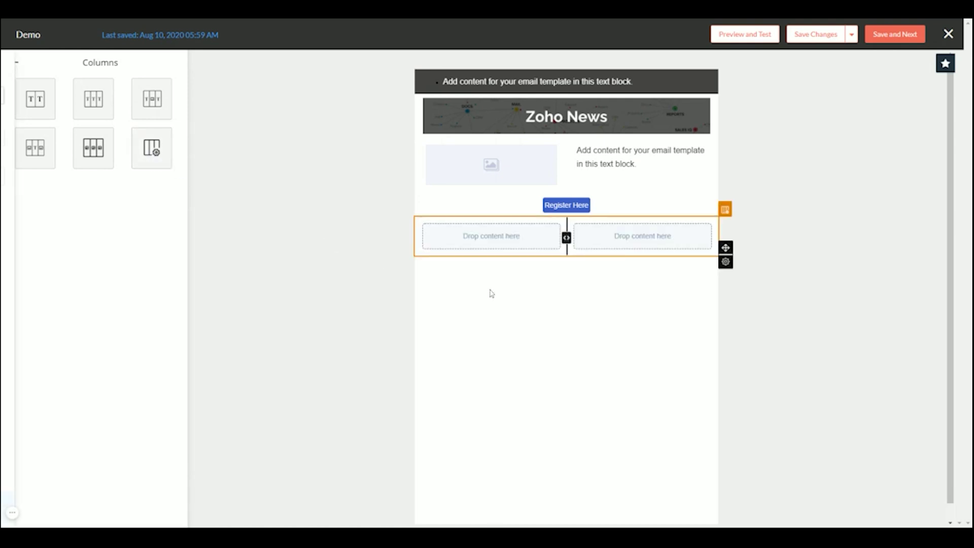
pyautogui.click(53, 185)
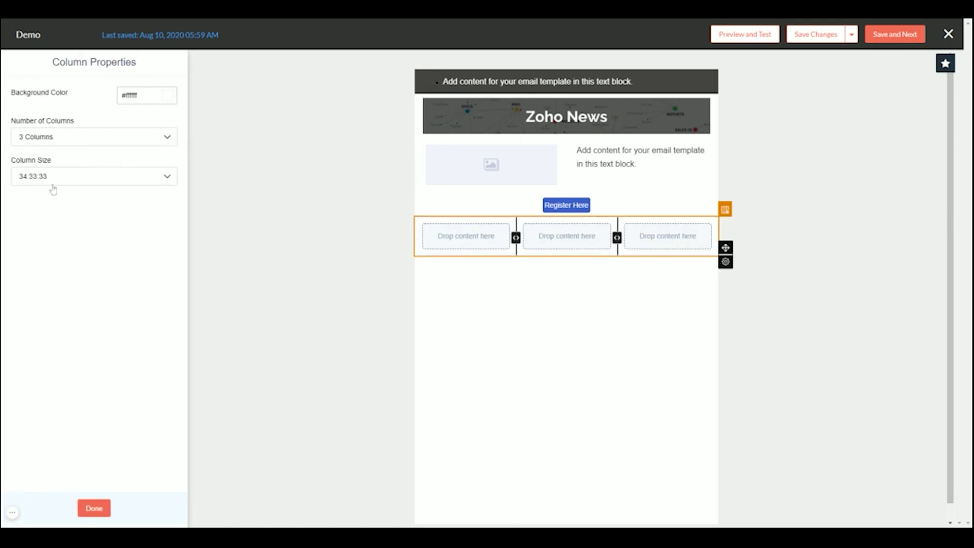
pyautogui.click(175, 178)
pyautogui.click(256, 183)
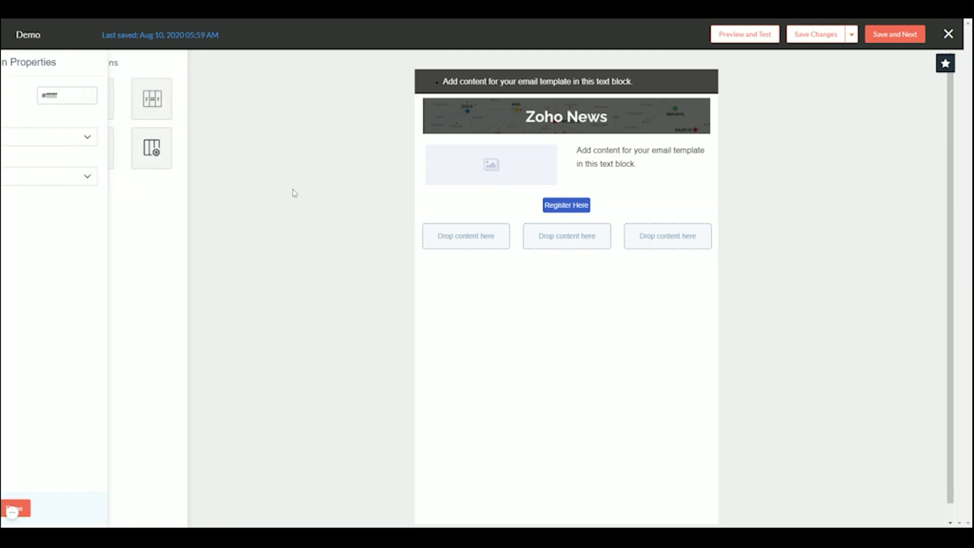
pyautogui.click(507, 243)
pyautogui.moveTo(515, 242); pyautogui.dragTo(491, 242)
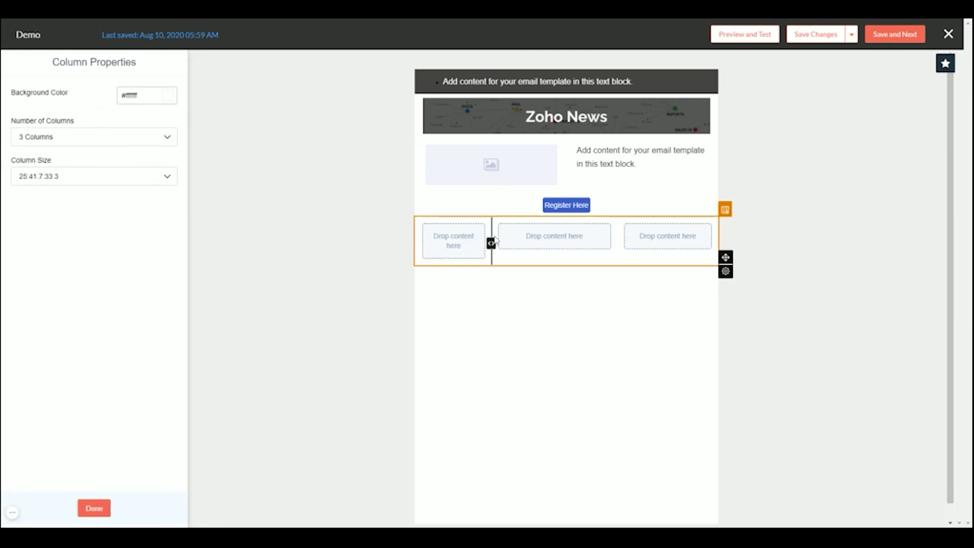
pyautogui.moveTo(615, 242); pyautogui.dragTo(600, 242)
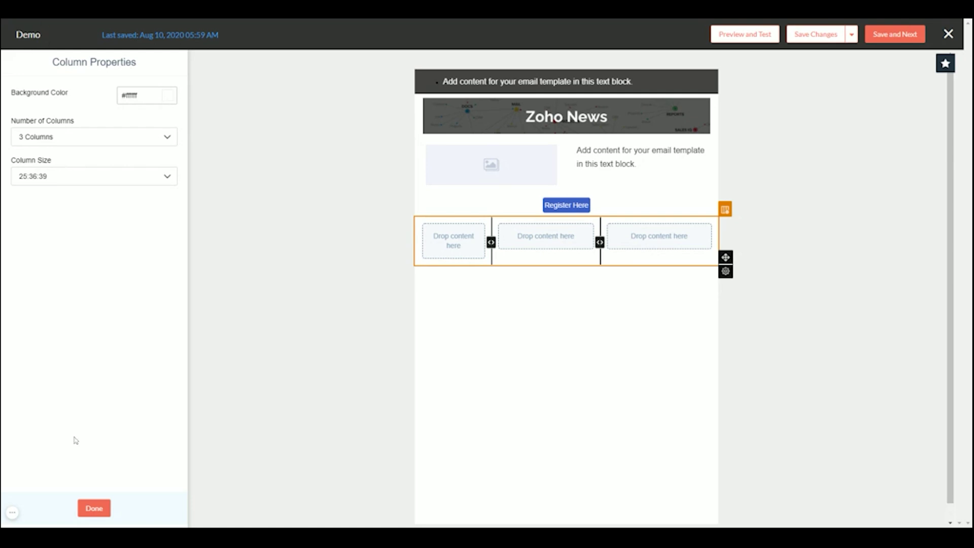
pyautogui.click(93, 507)
pyautogui.click(14, 62)
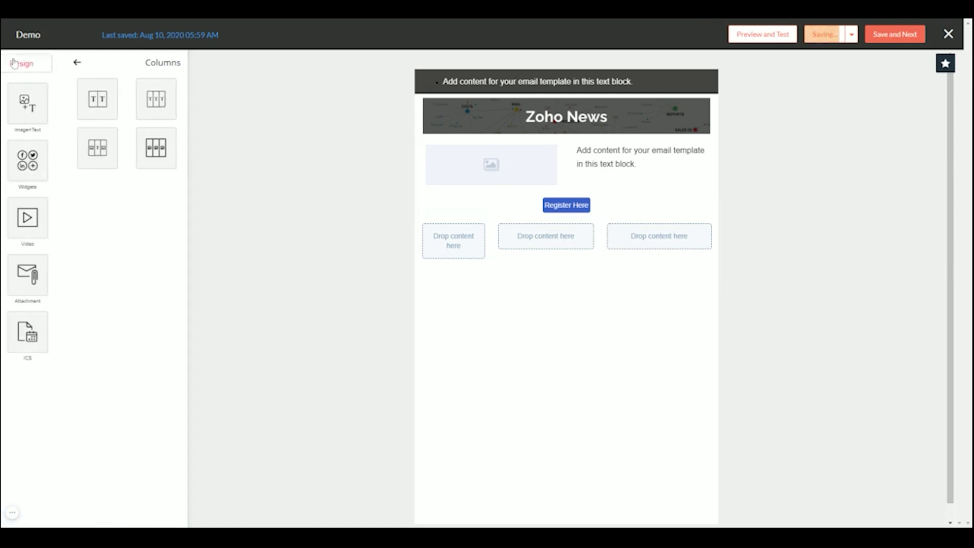
pyautogui.moveTo(33, 98); pyautogui.dragTo(475, 258)
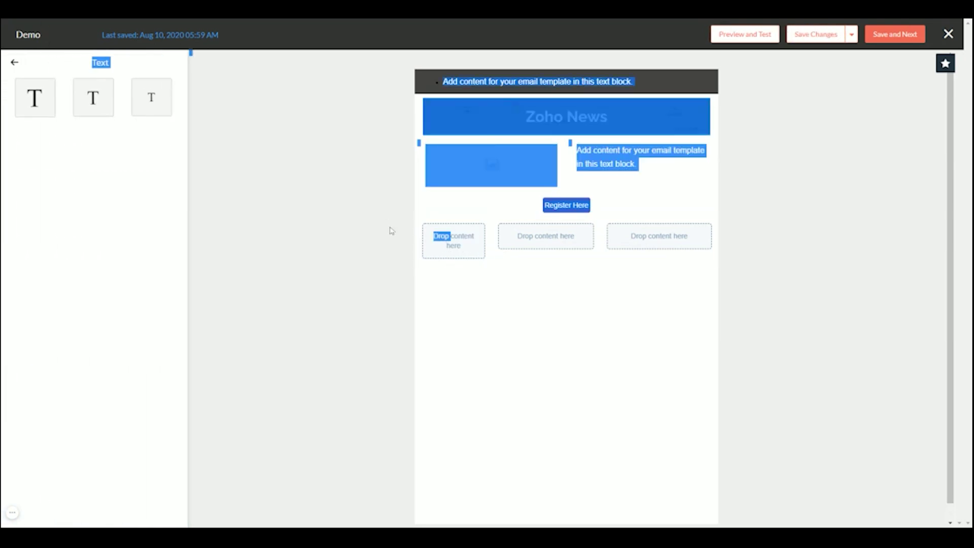
# Put placeholder text in the first column and a Get Now button in the middle column.
pyautogui.moveTo(150, 98); pyautogui.dragTo(458, 242)
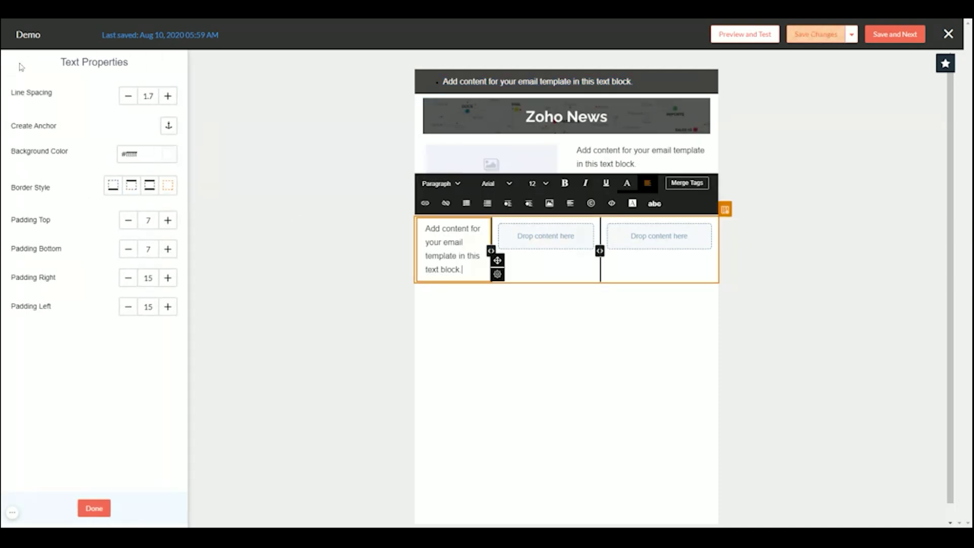
pyautogui.click(91, 509)
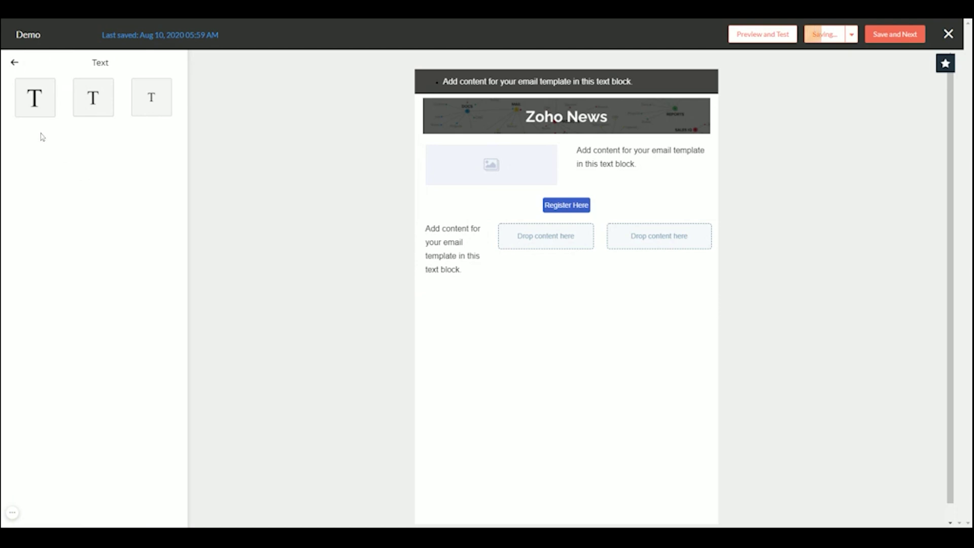
pyautogui.click(16, 65)
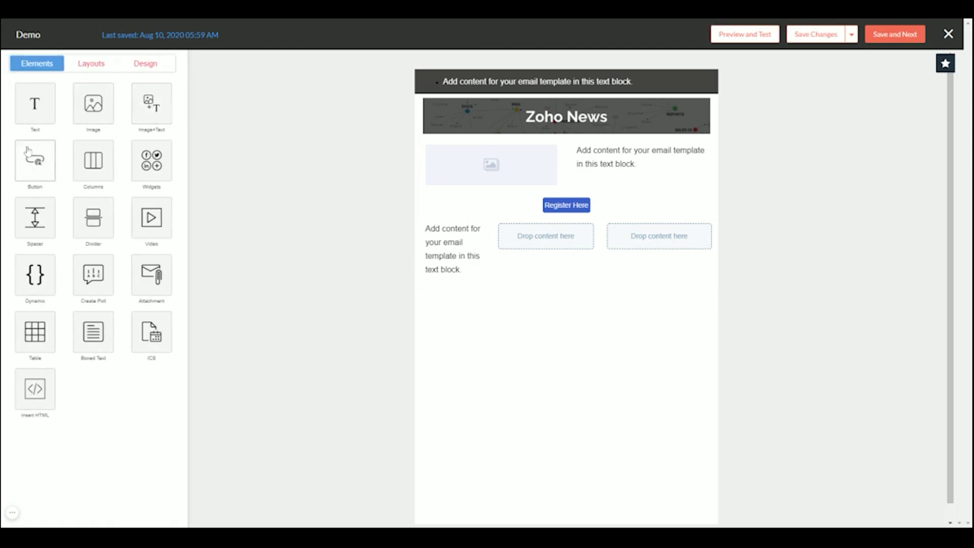
pyautogui.click(31, 155)
pyautogui.moveTo(38, 89); pyautogui.dragTo(553, 245)
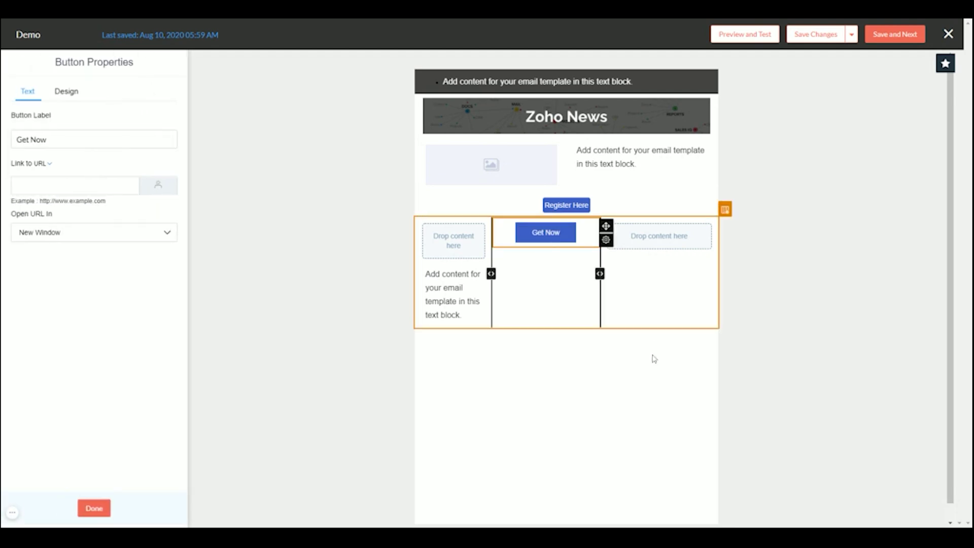
pyautogui.click(349, 398)
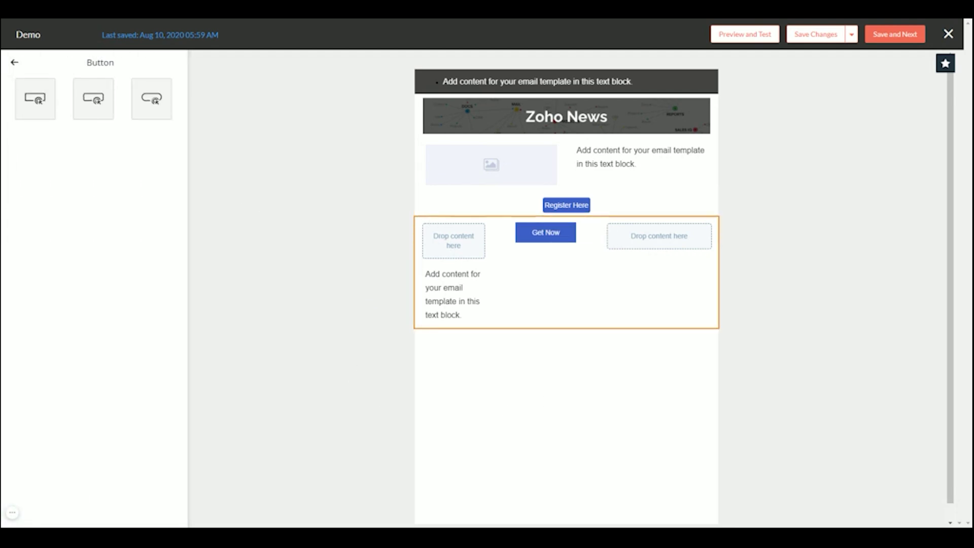
# Try inserting a video block into the row, then cancel it.
pyautogui.click(15, 62)
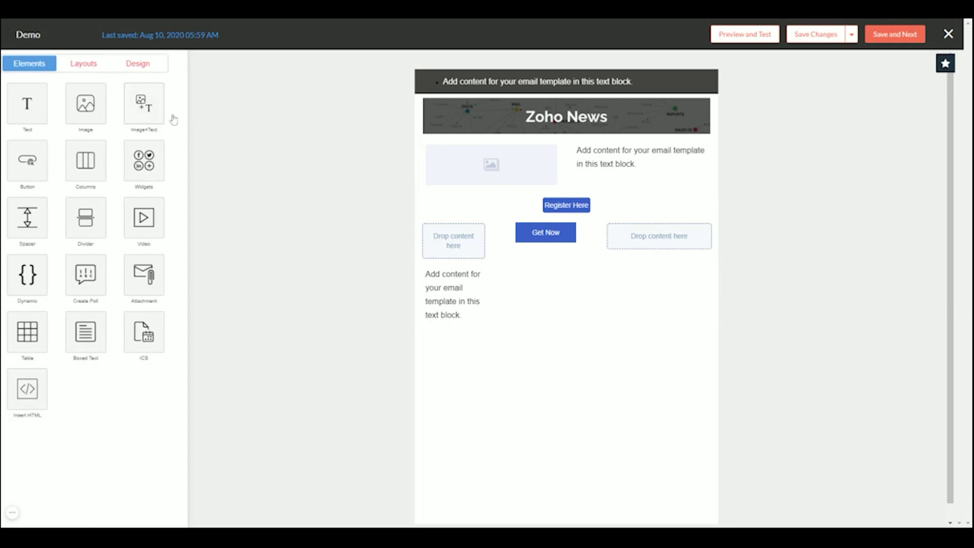
pyautogui.click(153, 234)
pyautogui.moveTo(34, 99)
pyautogui.mouseDown()
pyautogui.moveTo(102, 134)
pyautogui.moveTo(665, 261)
pyautogui.moveTo(658, 239)
pyautogui.mouseUp()
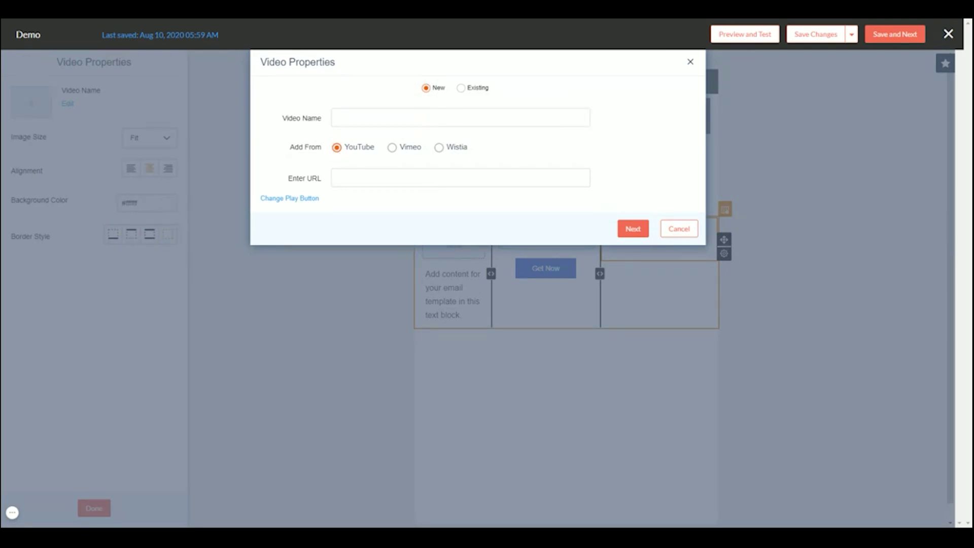
pyautogui.click(679, 229)
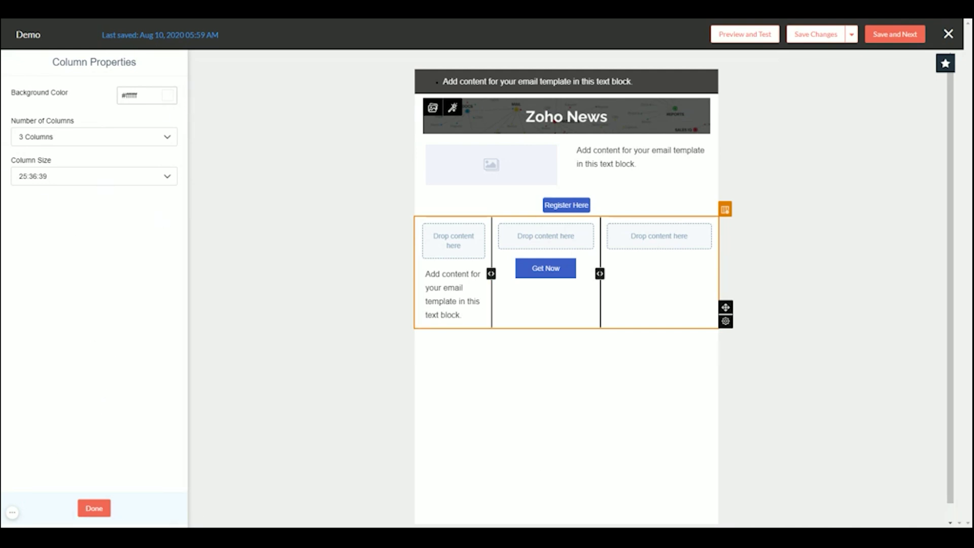
pyautogui.click(94, 509)
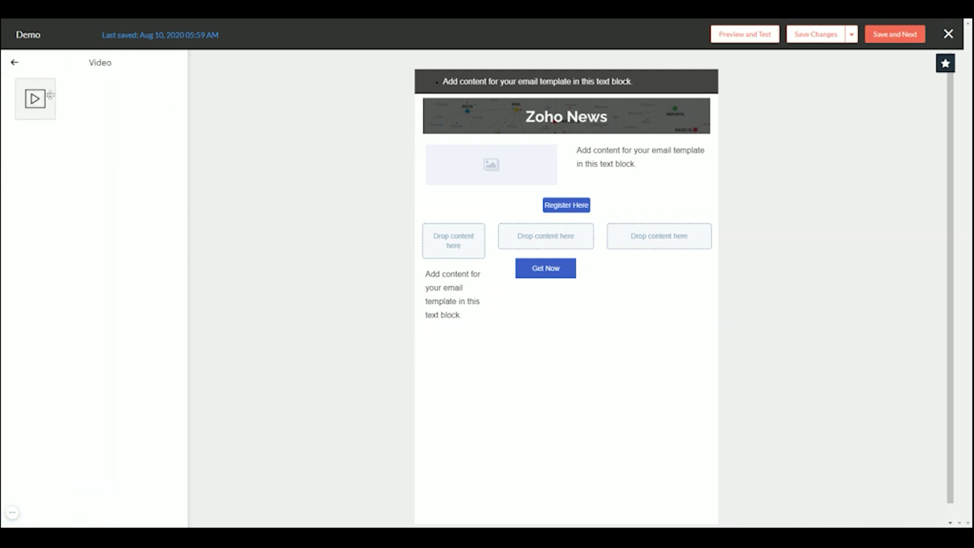
pyautogui.click(14, 62)
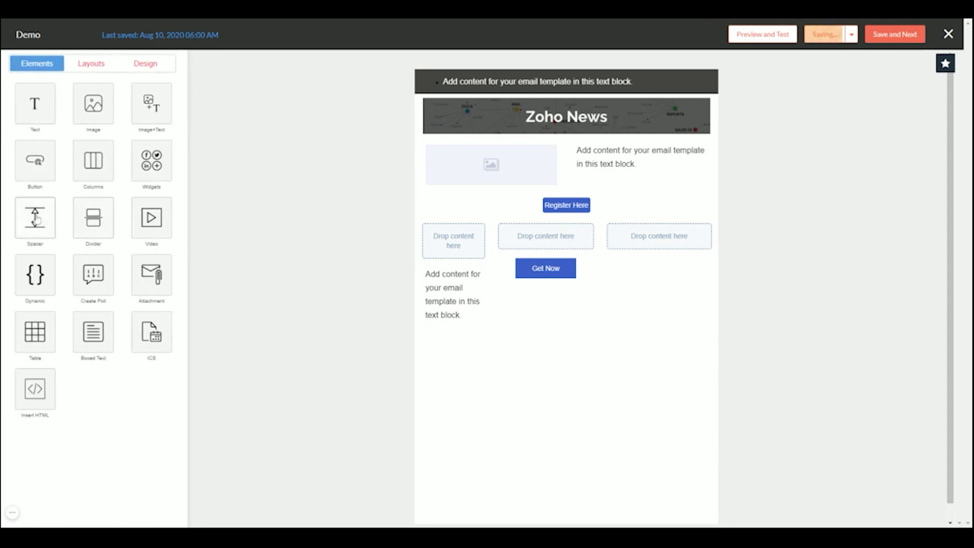
# Insert a blank spacer above the Zoho News banner and drag it taller.
pyautogui.click(36, 218)
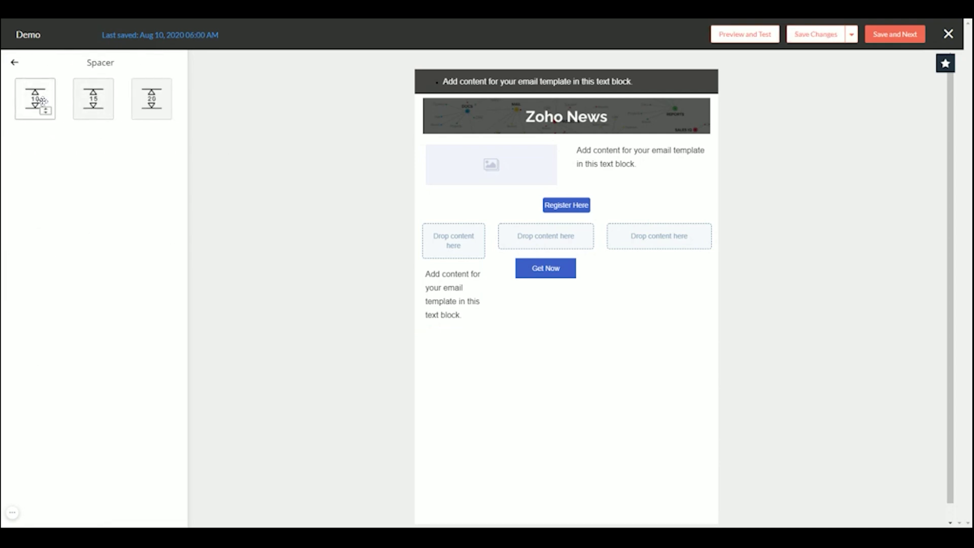
pyautogui.moveTo(43, 100); pyautogui.dragTo(584, 128)
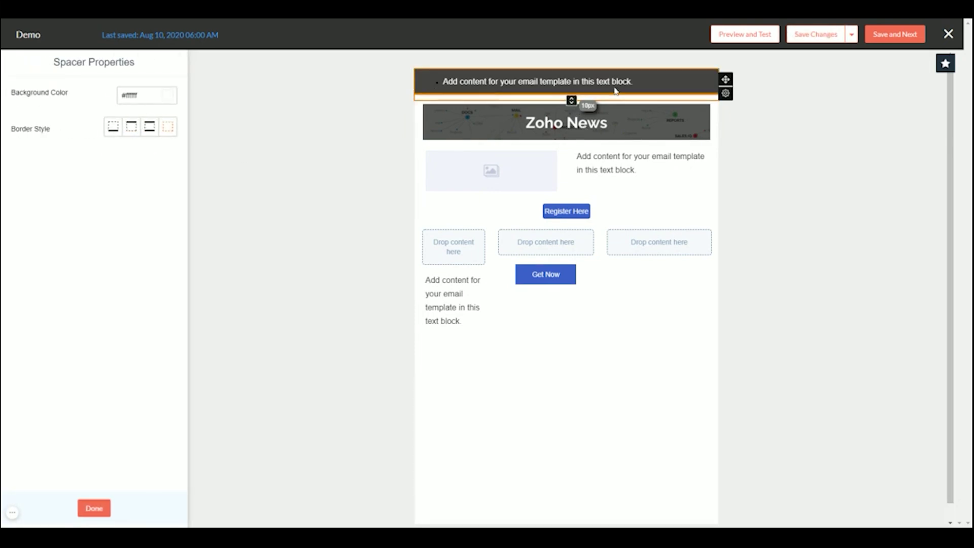
pyautogui.moveTo(571, 100); pyautogui.dragTo(570, 127)
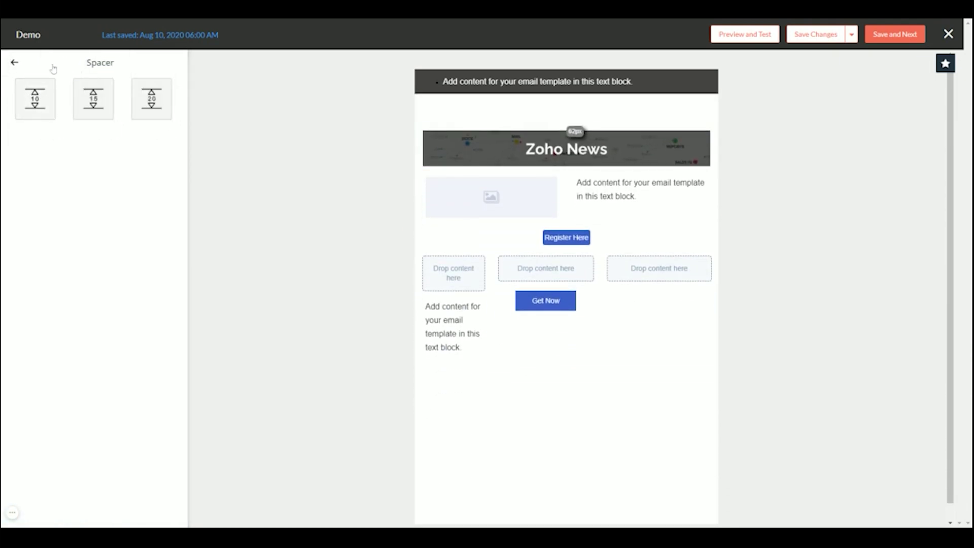
pyautogui.click(14, 62)
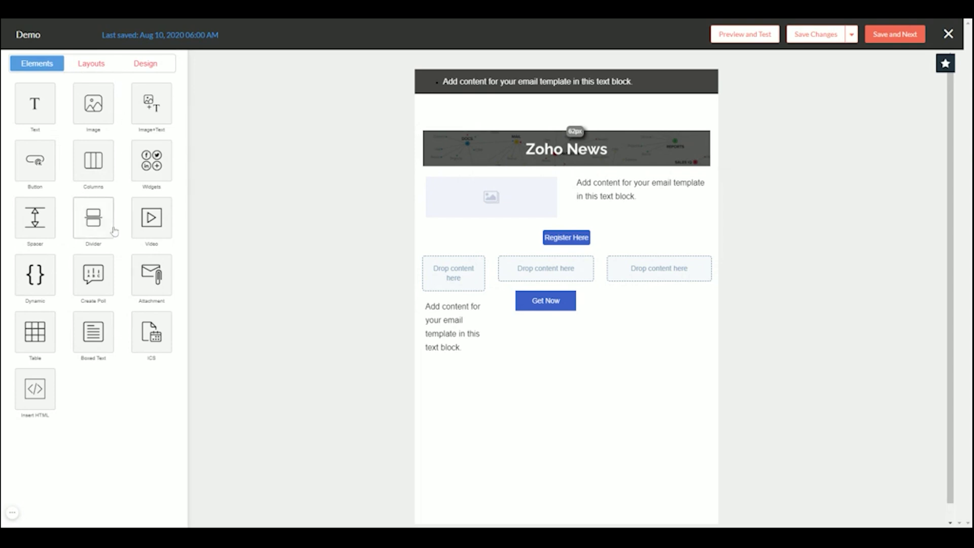
pyautogui.click(98, 226)
# Place the first divider preset just above the Zoho News banner and confirm it.
pyautogui.moveTo(28, 94); pyautogui.dragTo(600, 131)
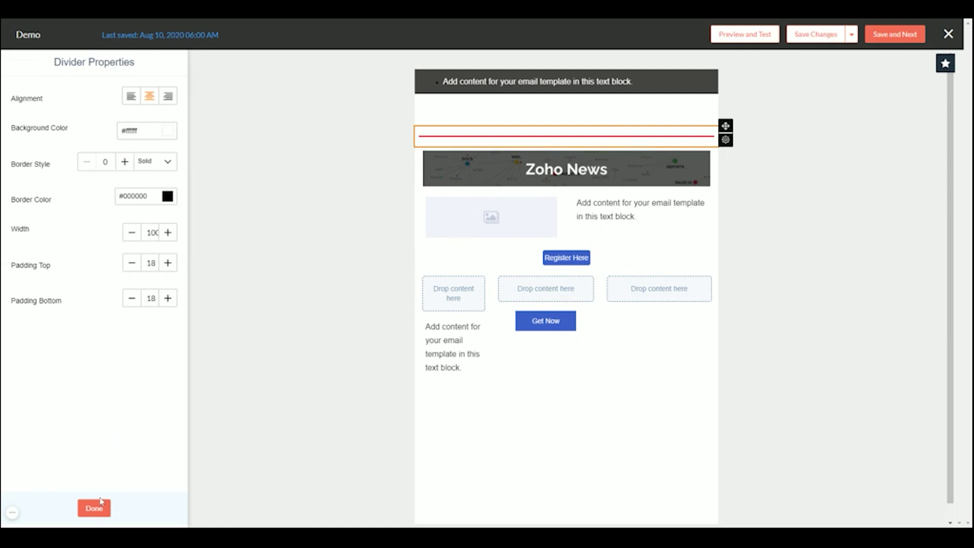
pyautogui.click(102, 512)
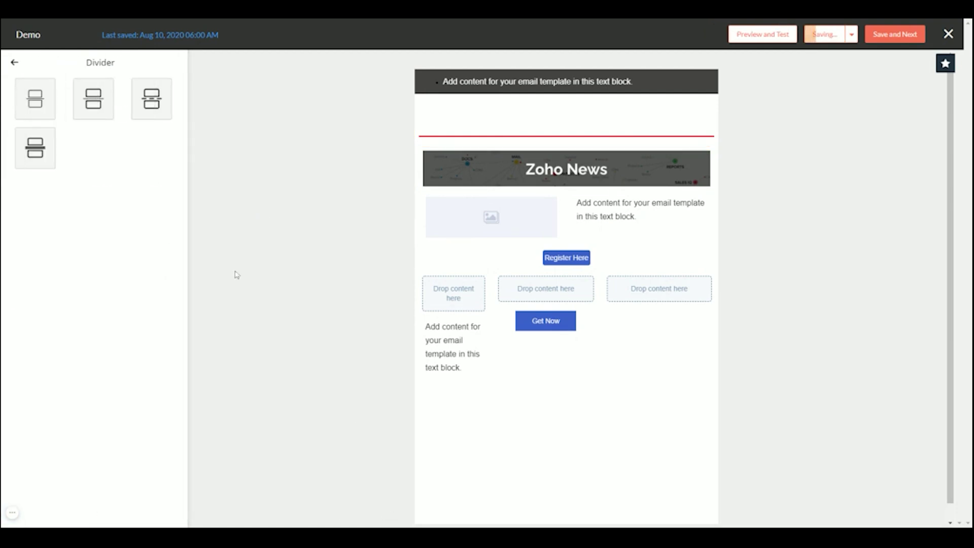
pyautogui.click(14, 62)
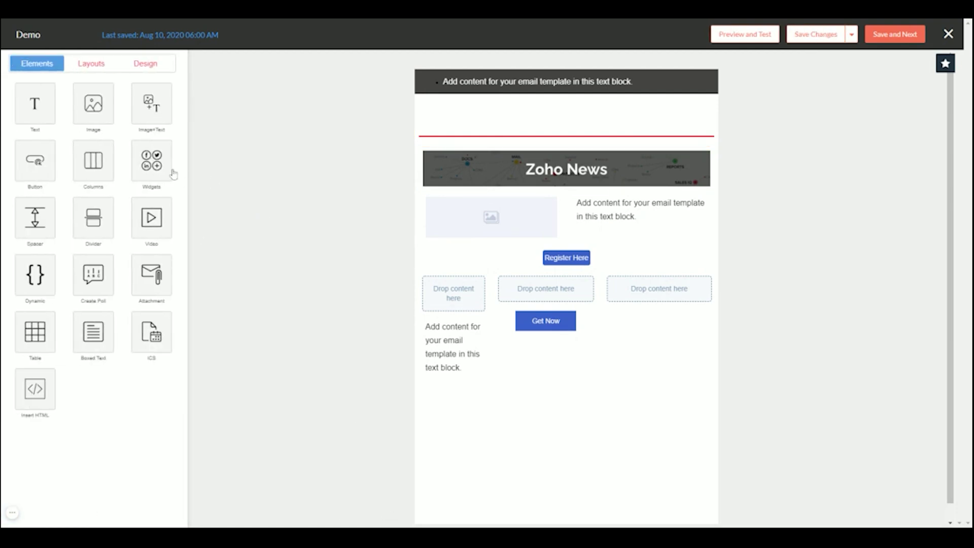
# Add a social links block below the content with Pinterest, Youtube and Flickr enabled.
pyautogui.click(153, 161)
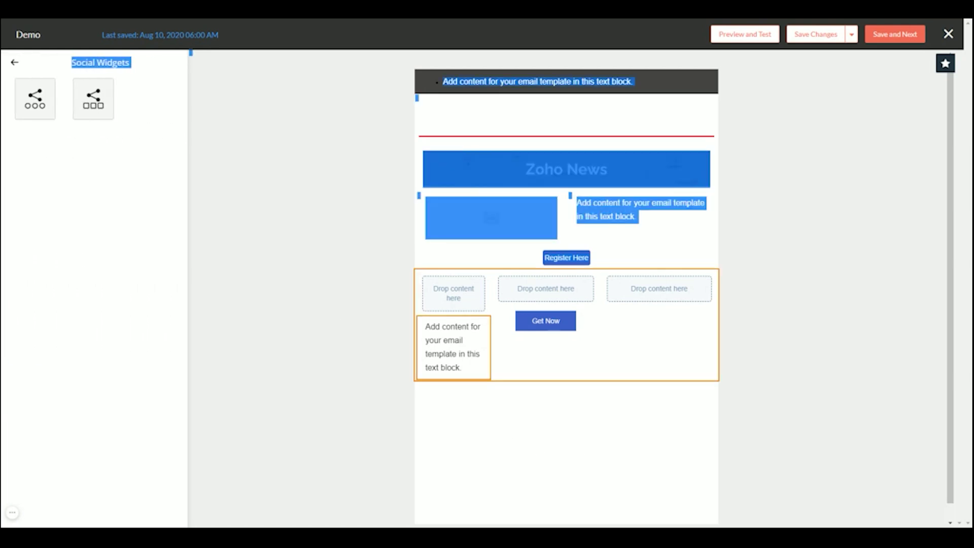
pyautogui.moveTo(42, 104); pyautogui.dragTo(687, 330)
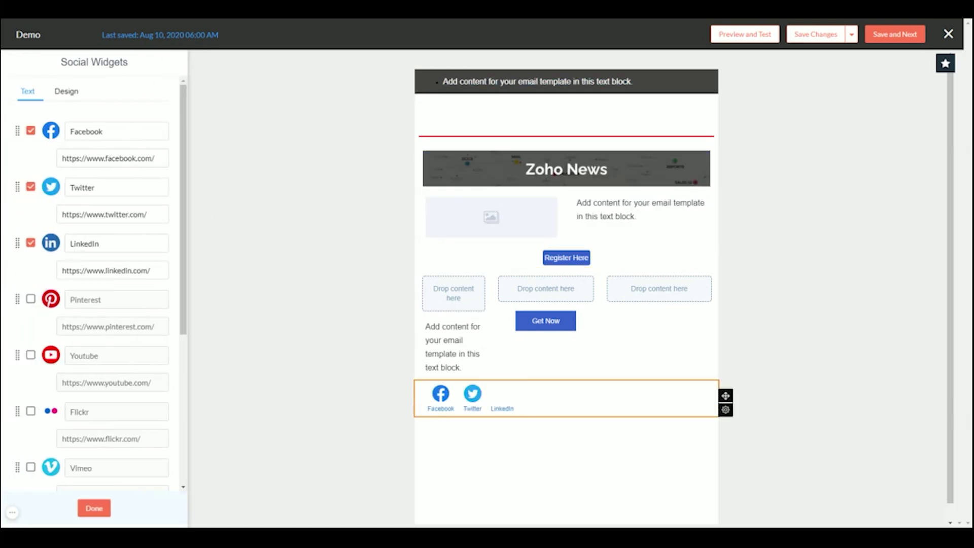
pyautogui.scroll(-3, 125, 401)
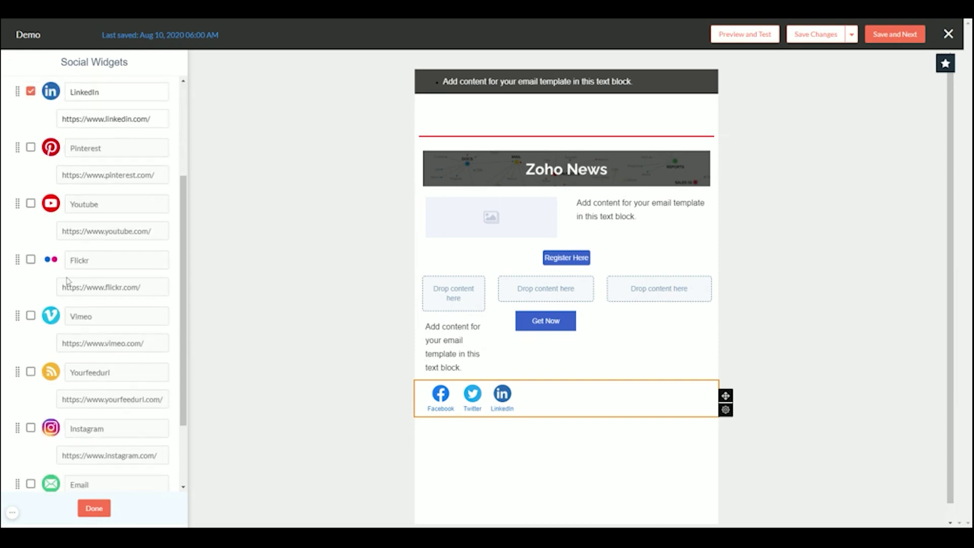
pyautogui.scroll(3, 91, 305)
pyautogui.click(31, 301)
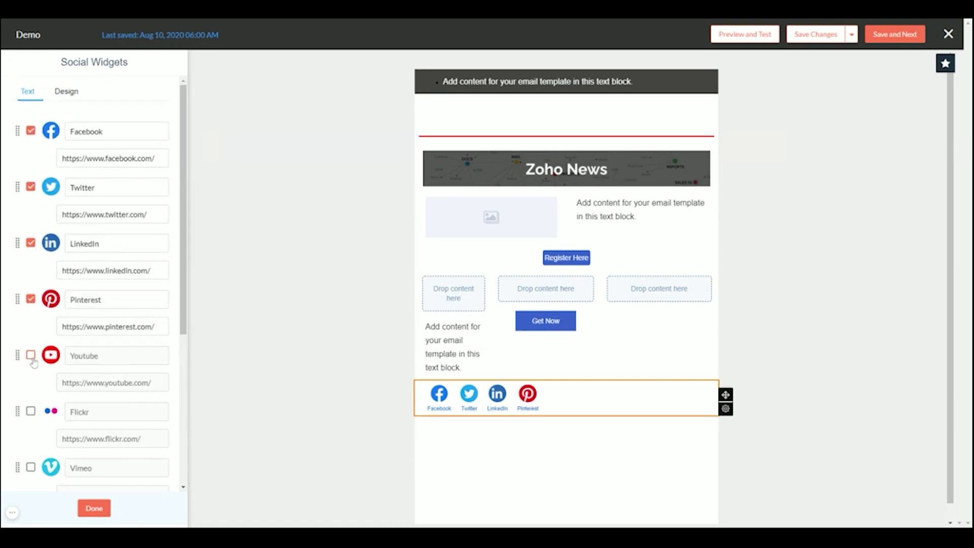
pyautogui.click(31, 355)
pyautogui.click(31, 411)
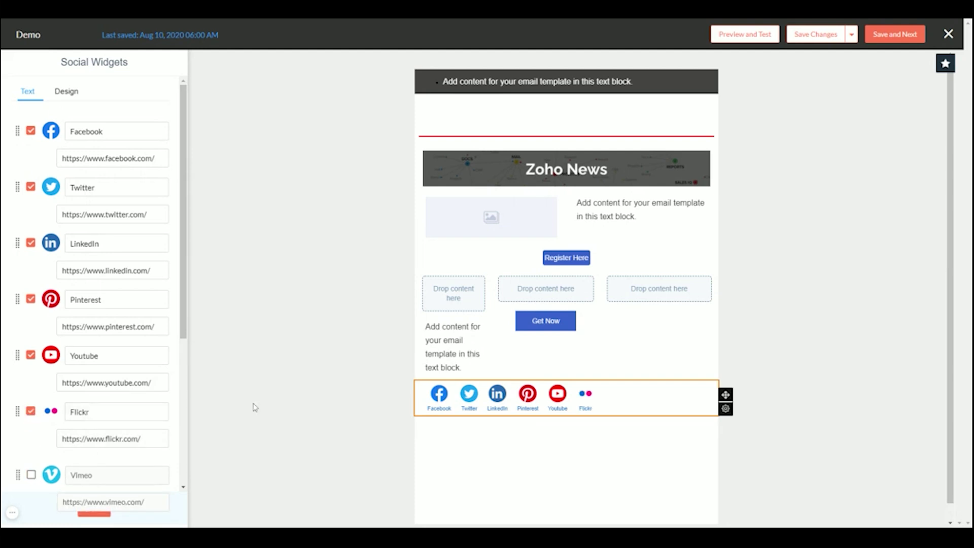
# Reorder the social links to Facebook, Twitter, Flickr, then check the Facebook link address.
pyautogui.moveTo(20, 415); pyautogui.dragTo(19, 185)
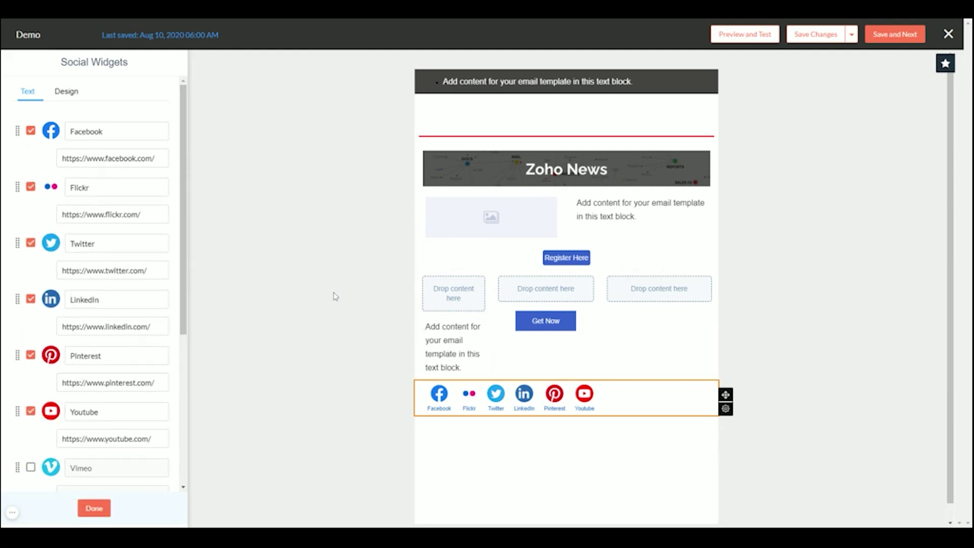
pyautogui.moveTo(17, 245); pyautogui.dragTo(17, 184)
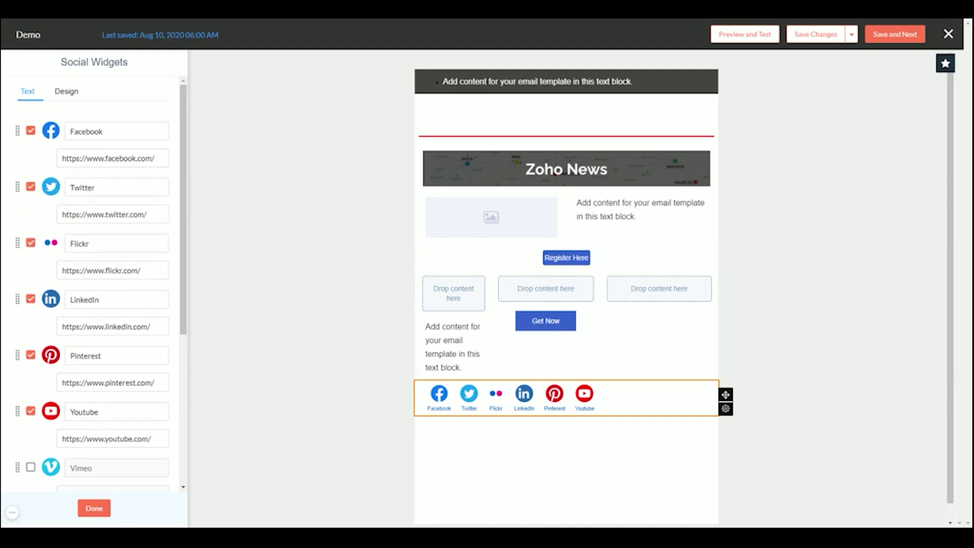
pyautogui.click(155, 158)
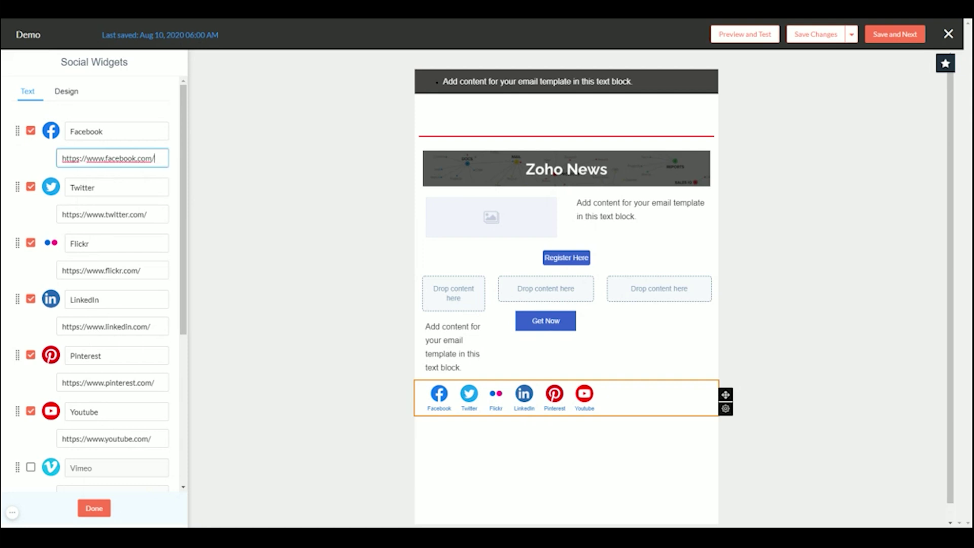
pyautogui.click(74, 92)
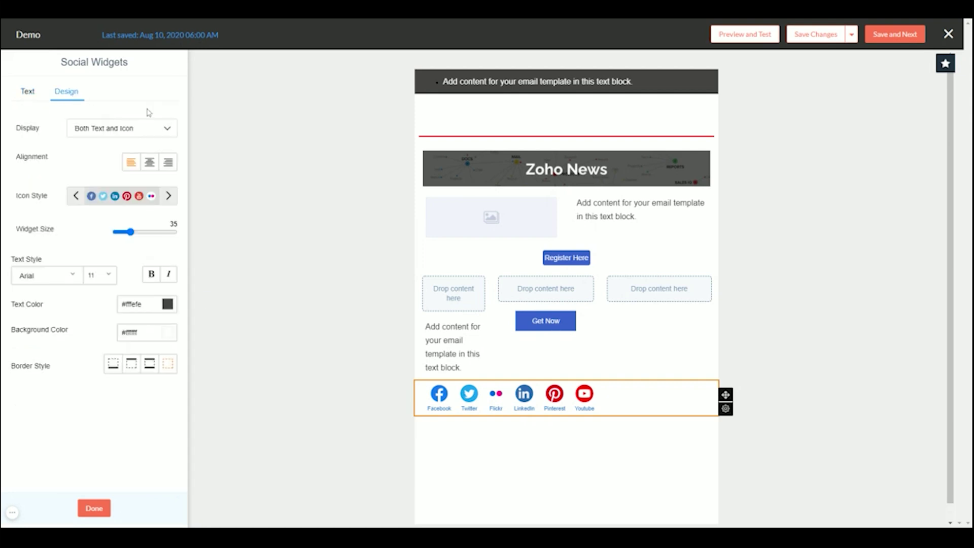
# Switch the social icons to the grey circle style, centred in their row.
pyautogui.click(169, 196)
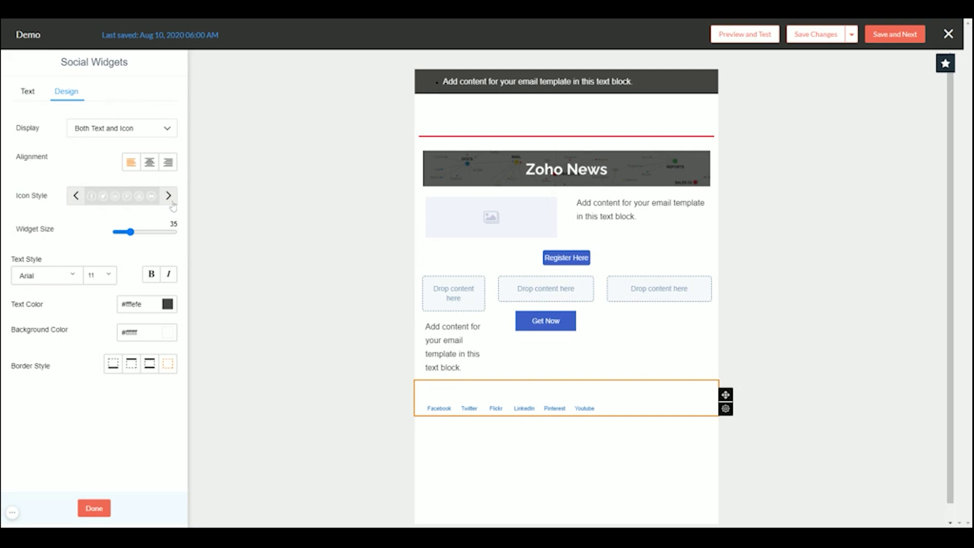
pyautogui.click(170, 201)
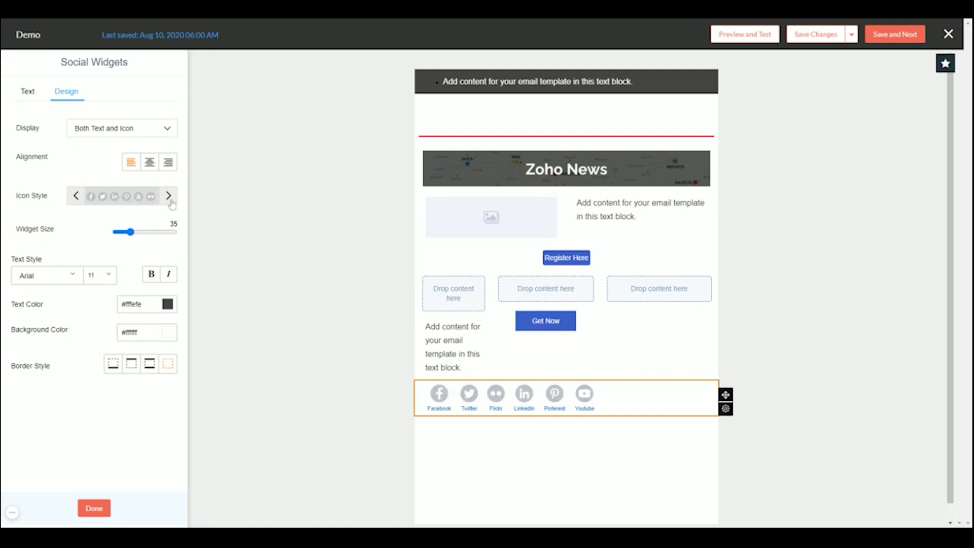
pyautogui.click(147, 167)
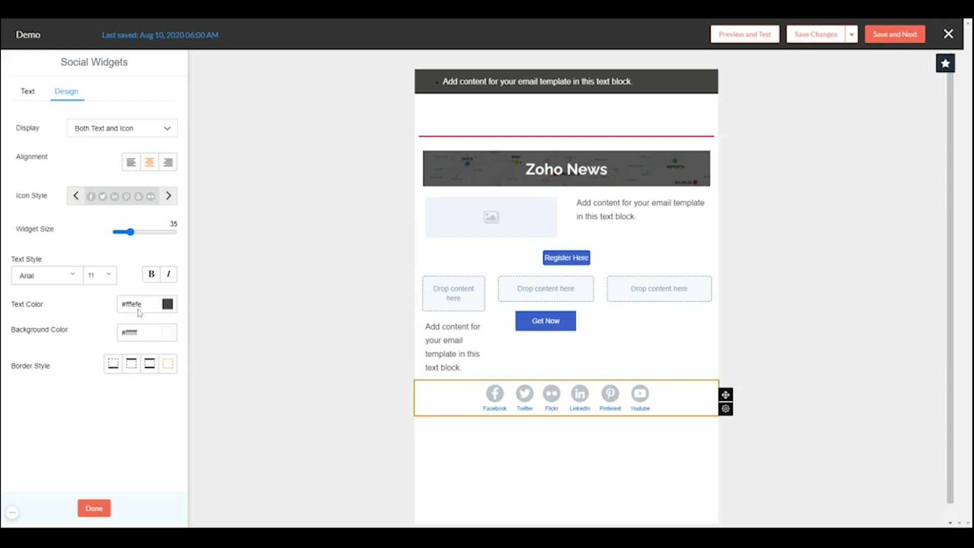
pyautogui.click(94, 507)
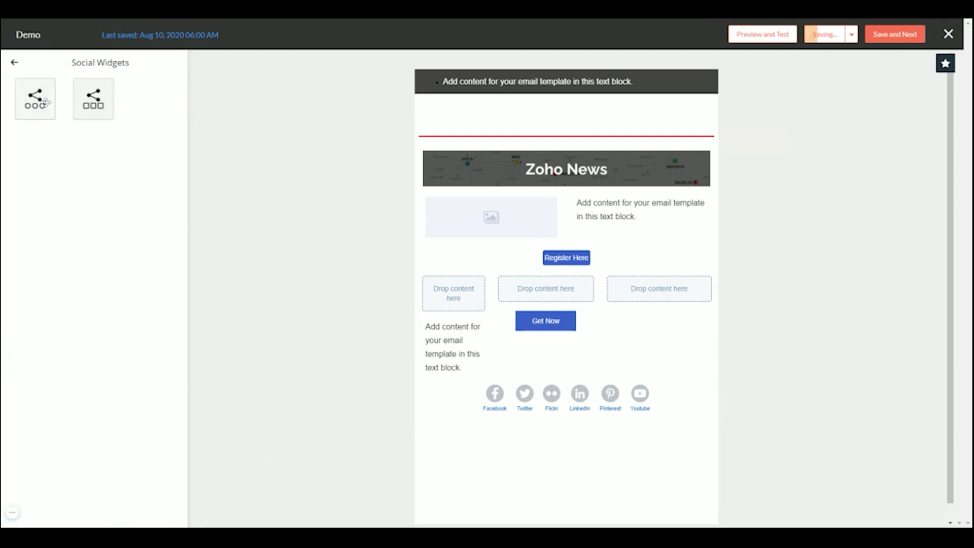
pyautogui.click(14, 63)
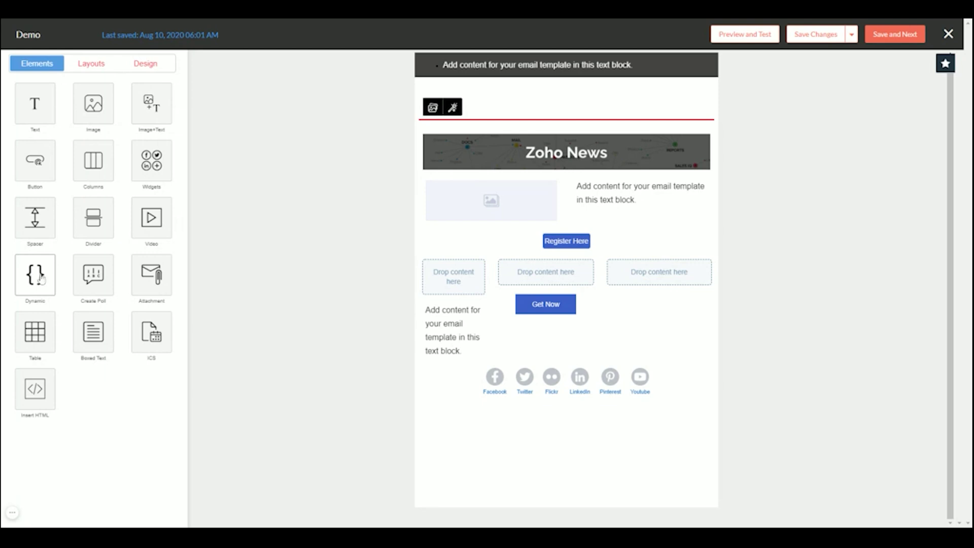
# Add a Paragraph-type dynamic text block below the social icons.
pyautogui.click(41, 278)
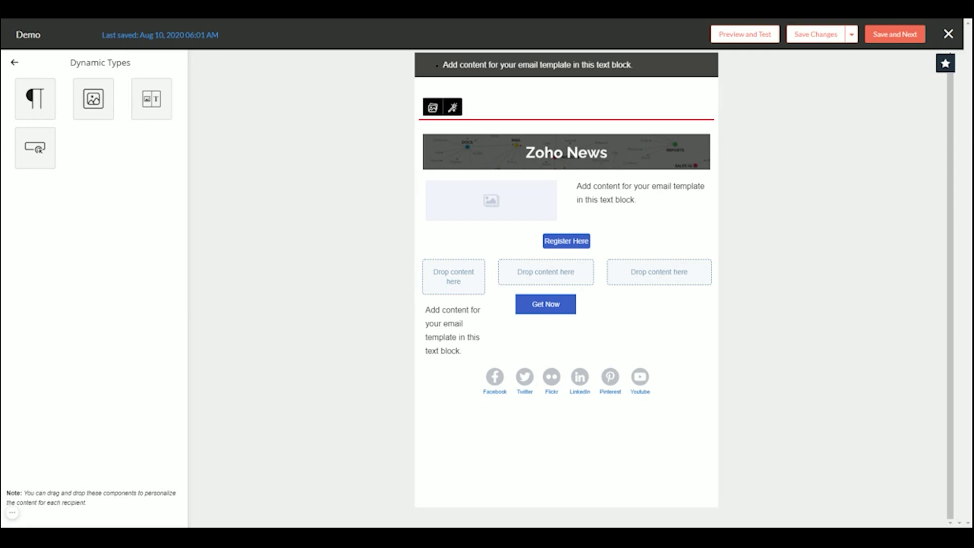
pyautogui.click(23, 91)
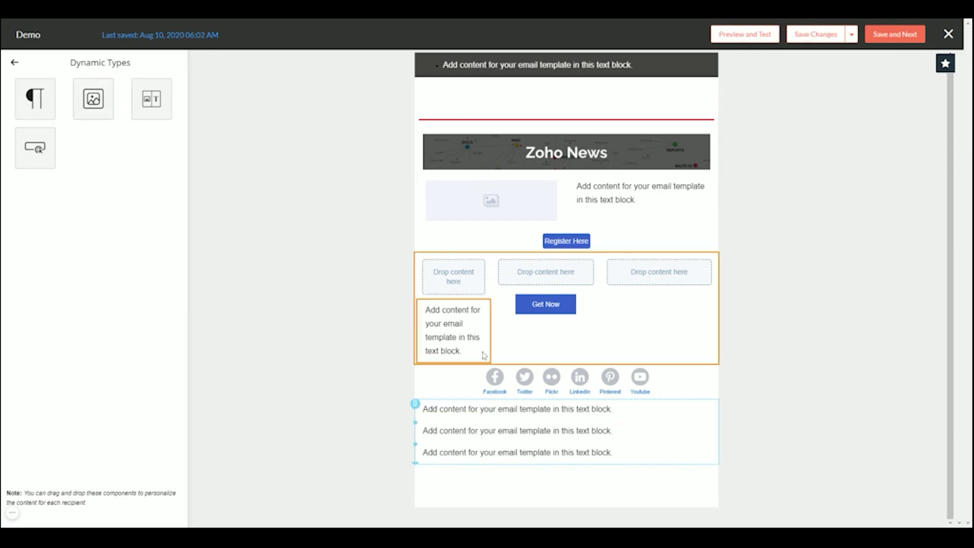
pyautogui.click(14, 63)
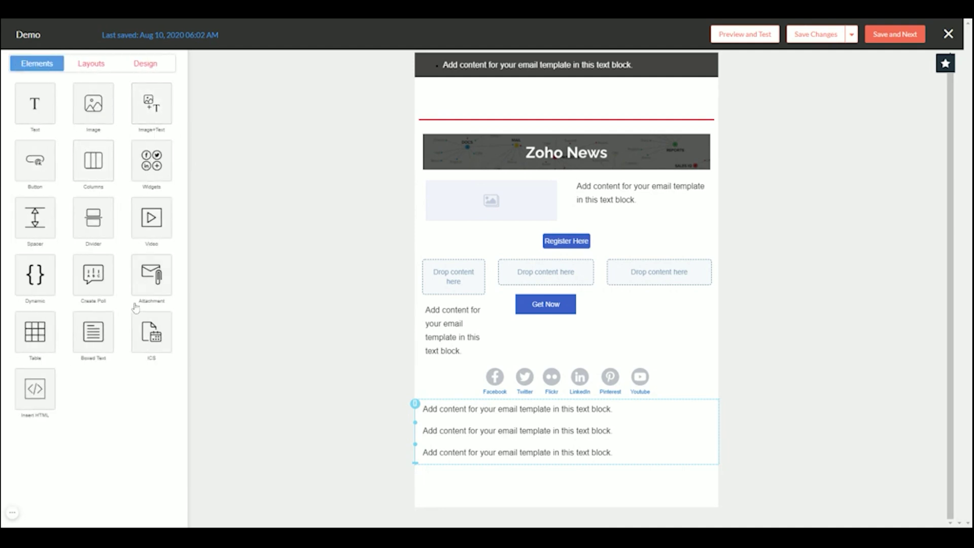
pyautogui.click(103, 275)
# Add a rating poll asking "How would you rate this demo?" with 10 ratings.
pyautogui.moveTo(94, 100); pyautogui.dragTo(511, 409)
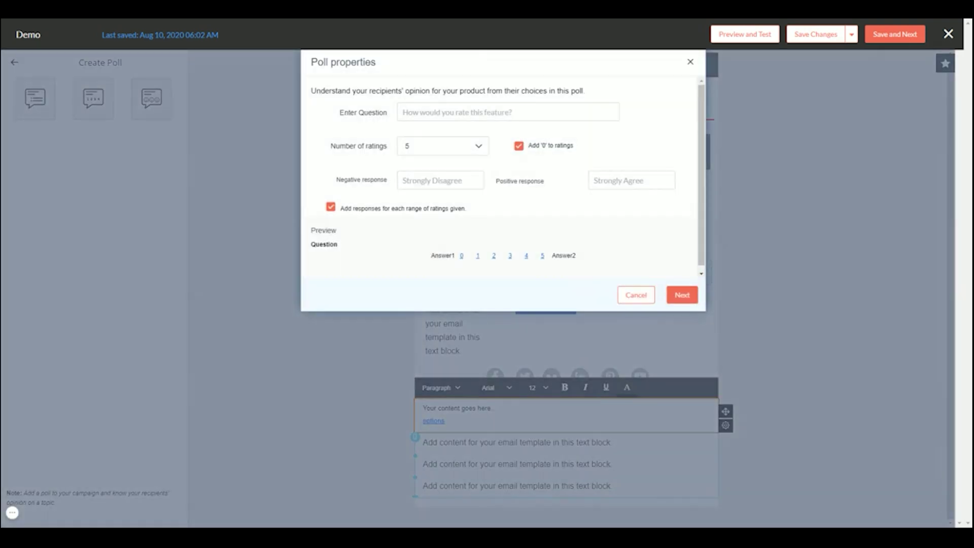
pyautogui.click(477, 116)
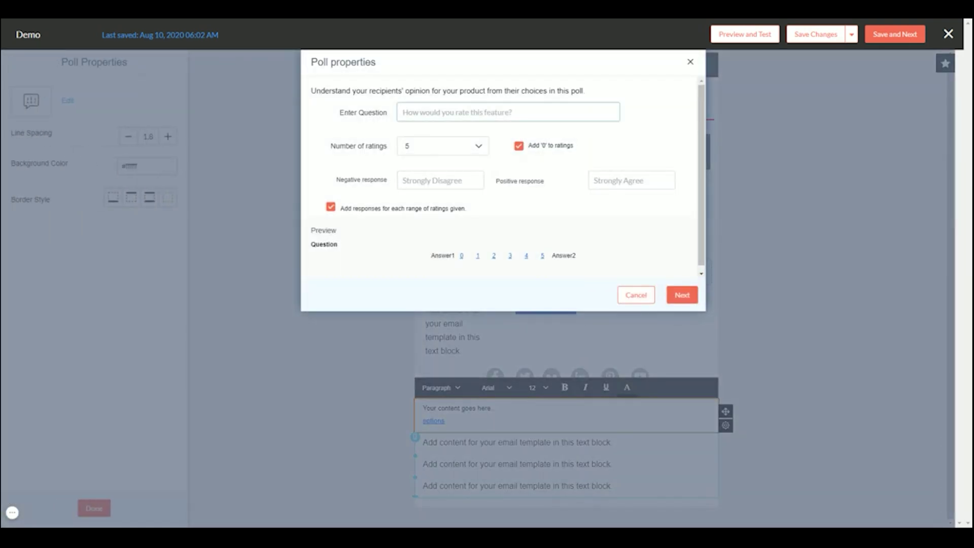
pyautogui.write('How would you r')
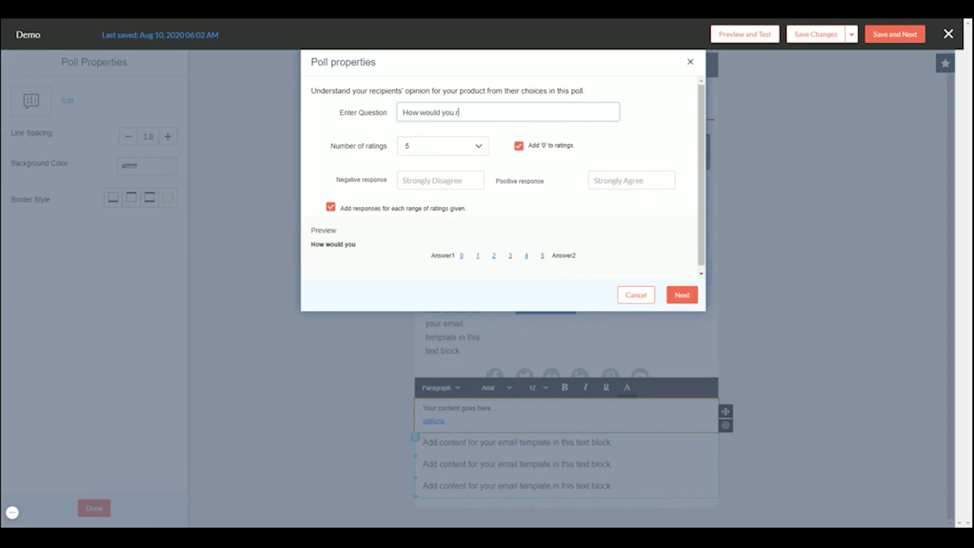
pyautogui.write('ate this demo?')
pyautogui.click(479, 152)
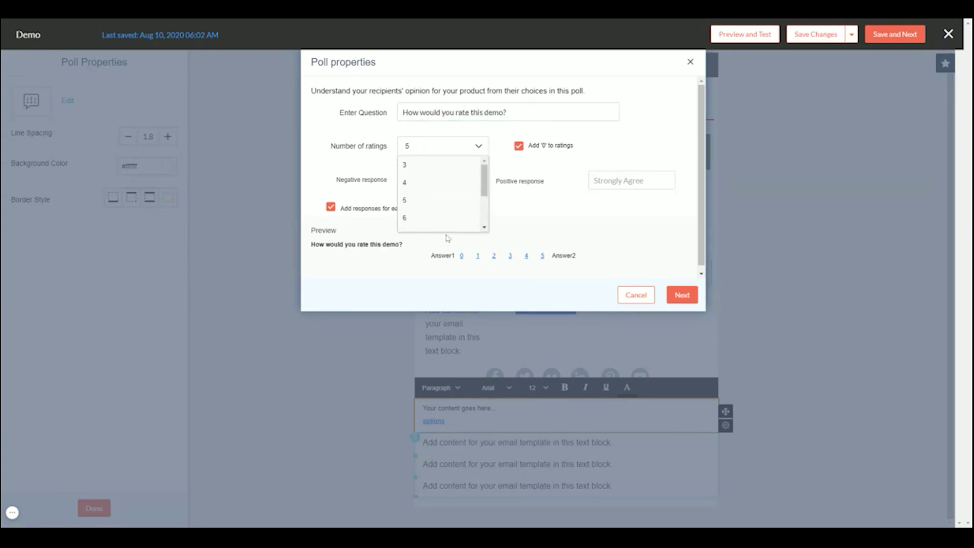
pyautogui.scroll(-1, 446, 238)
pyautogui.scroll(-2, 457, 199)
pyautogui.click(420, 215)
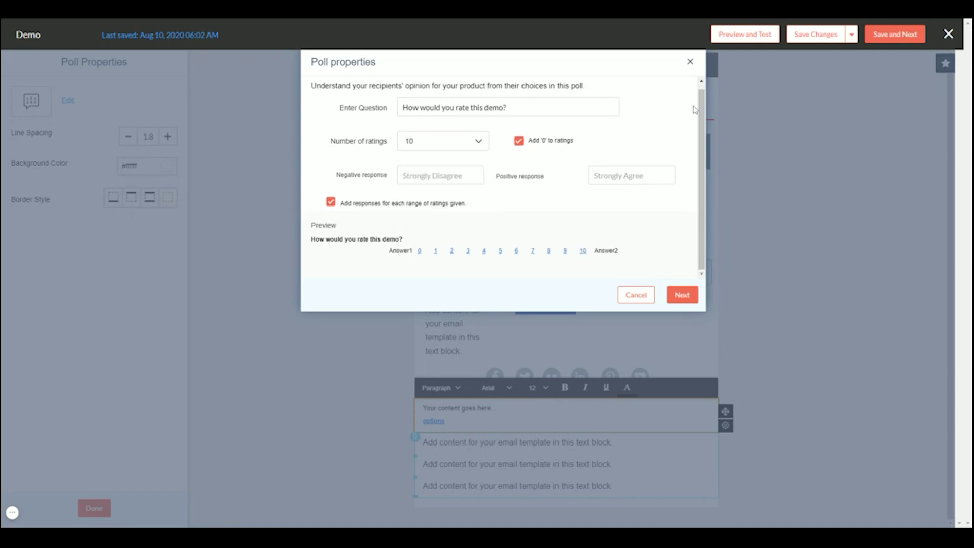
# Drop zero from the scale and label the ends Terrible and The Best.
pyautogui.click(518, 141)
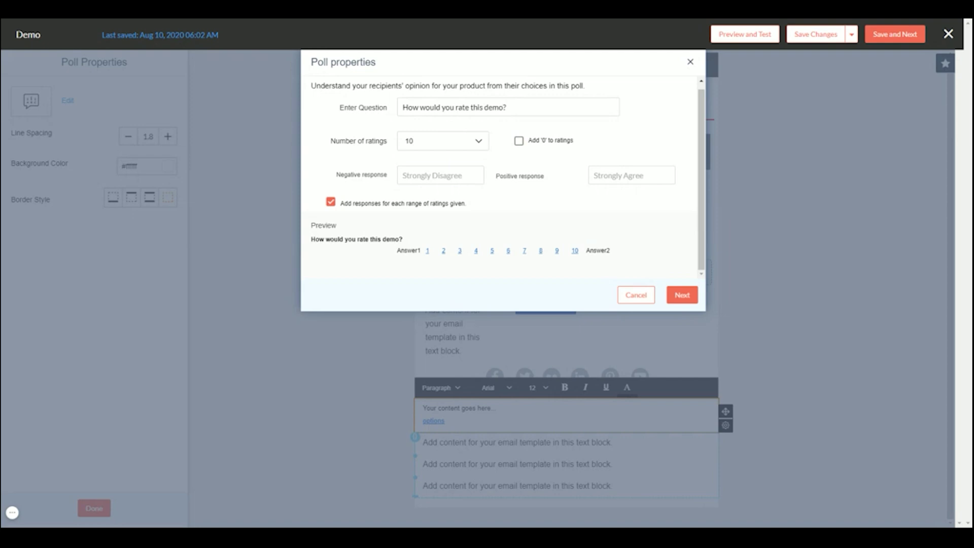
pyautogui.click(441, 175)
pyautogui.write('Terrible')
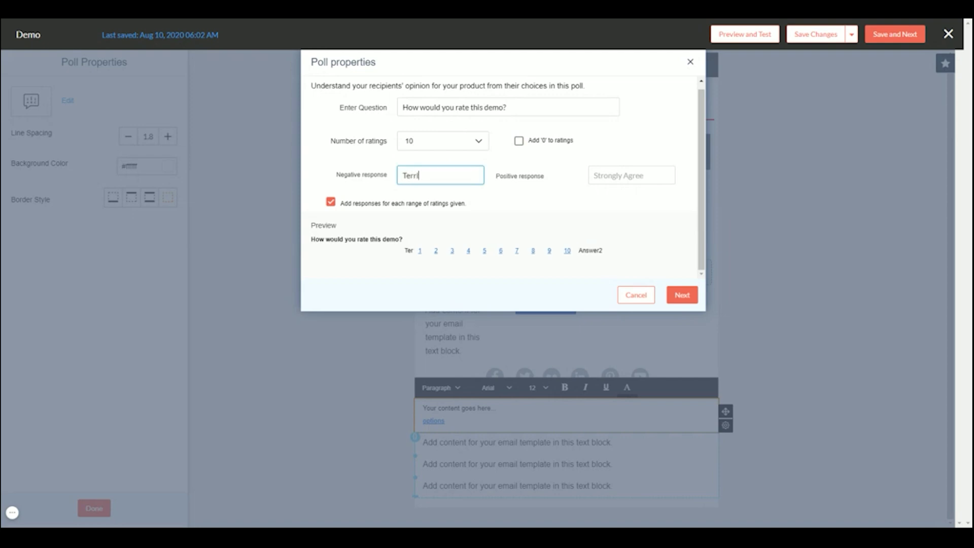
pyautogui.click(631, 175)
pyautogui.write('The Best')
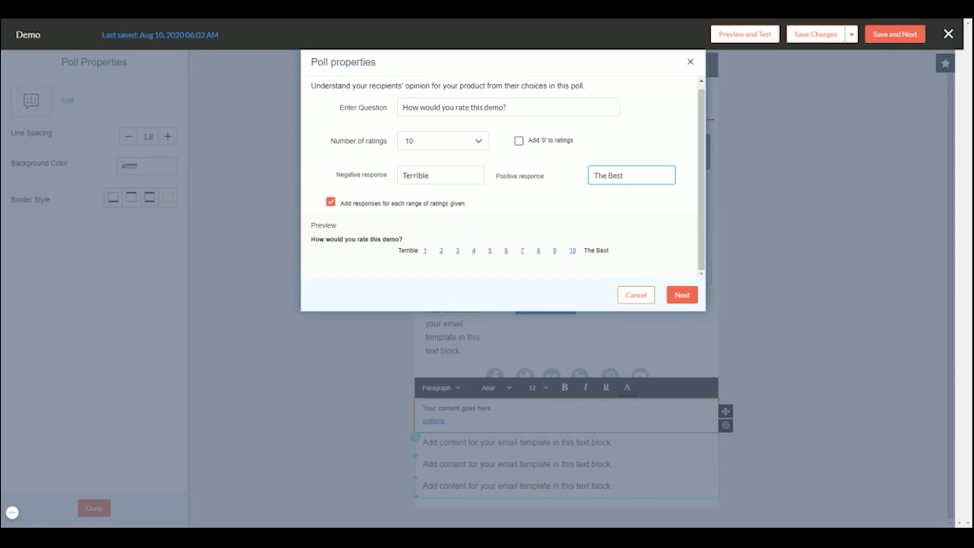
pyautogui.click(676, 298)
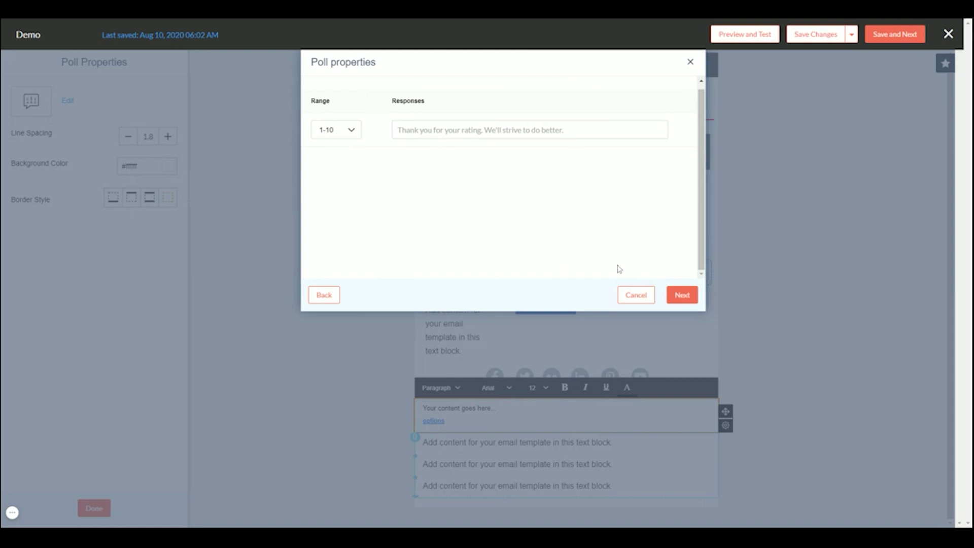
# Set the poll's rating ranges to 1-2, 3-4, 5-6 and 7-8.
pyautogui.click(324, 294)
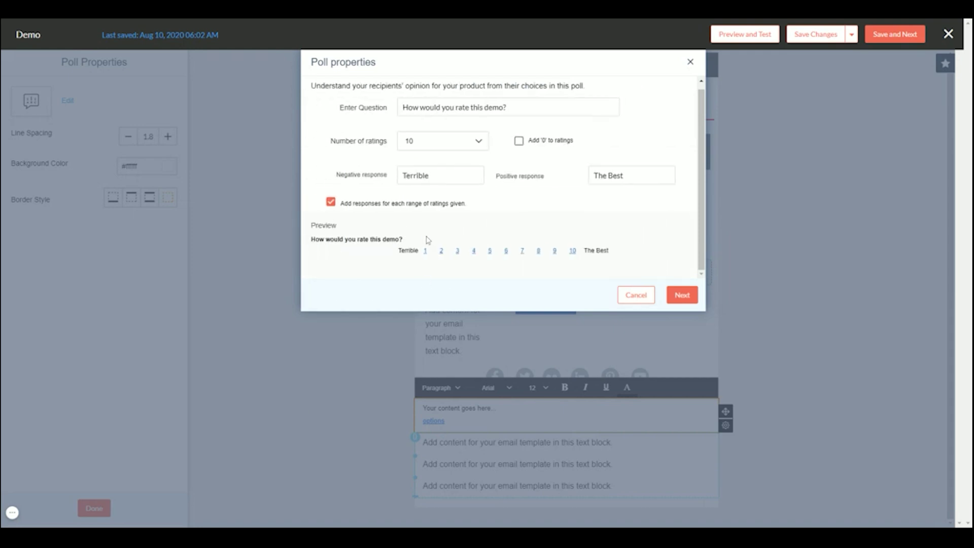
pyautogui.click(683, 295)
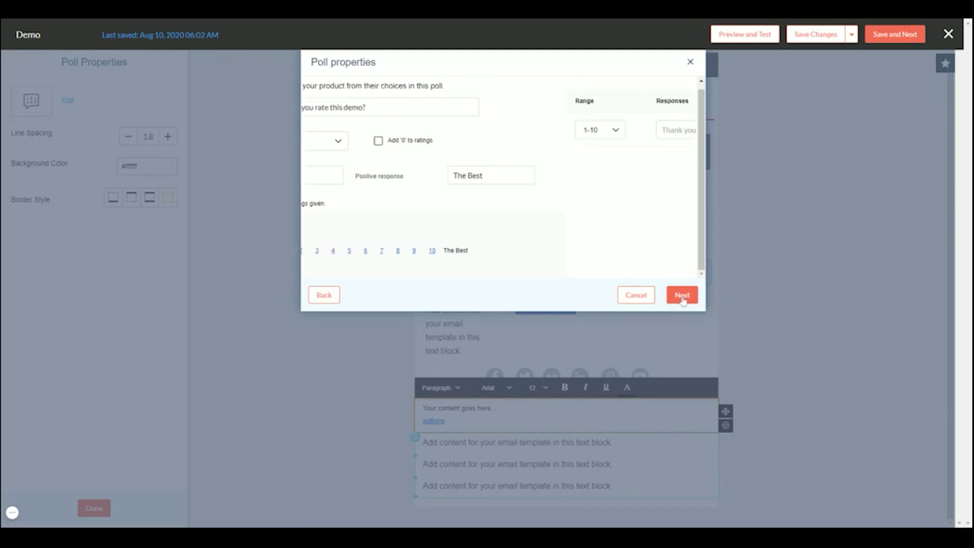
pyautogui.click(349, 134)
pyautogui.click(346, 151)
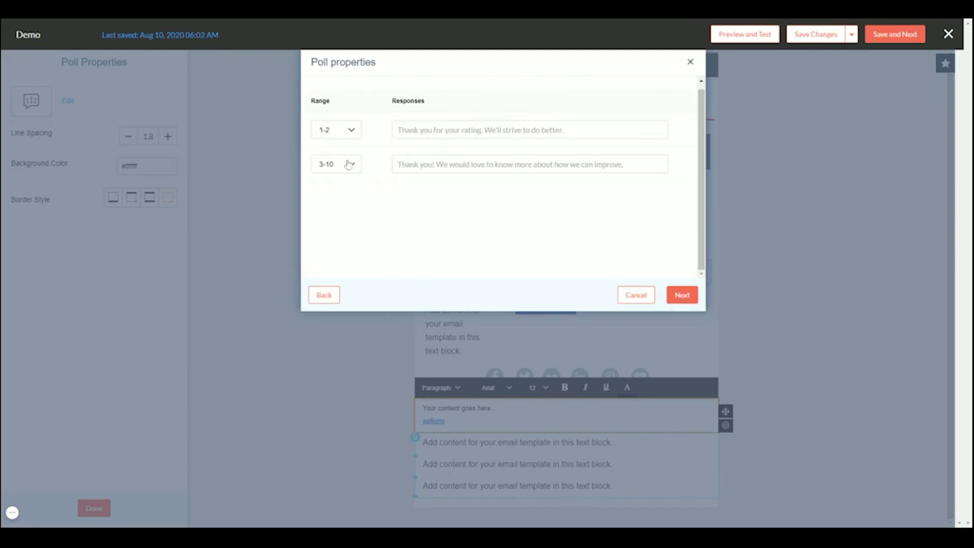
pyautogui.click(349, 166)
pyautogui.click(334, 186)
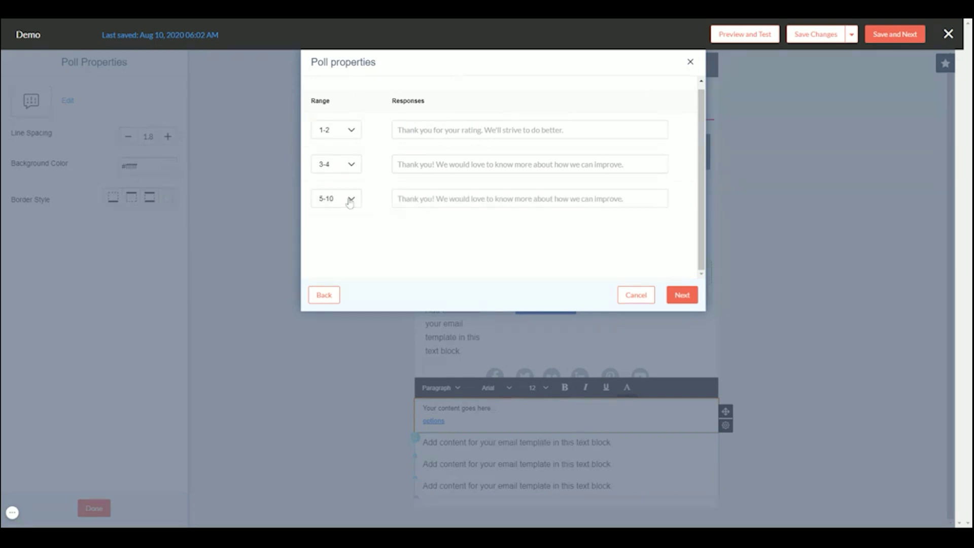
pyautogui.click(350, 200)
pyautogui.click(330, 219)
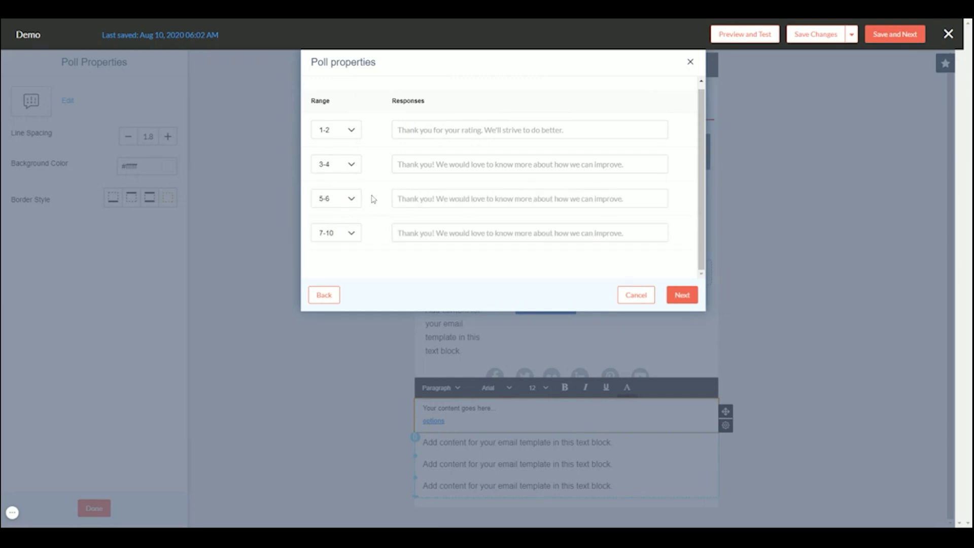
pyautogui.click(351, 232)
pyautogui.click(333, 256)
pyautogui.scroll(-1, 357, 274)
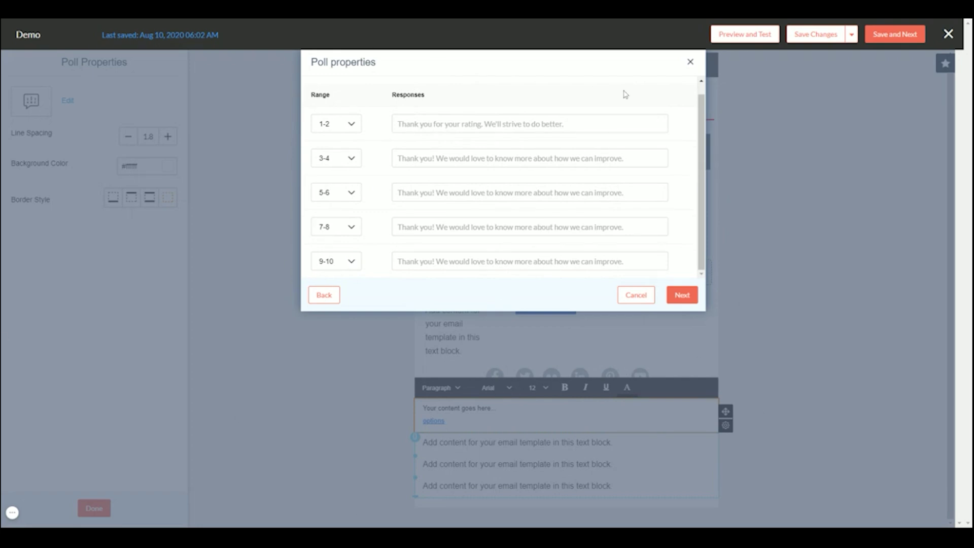
# Cancel the poll at the missing-fields warning and close the dynamic block properties.
pyautogui.click(684, 296)
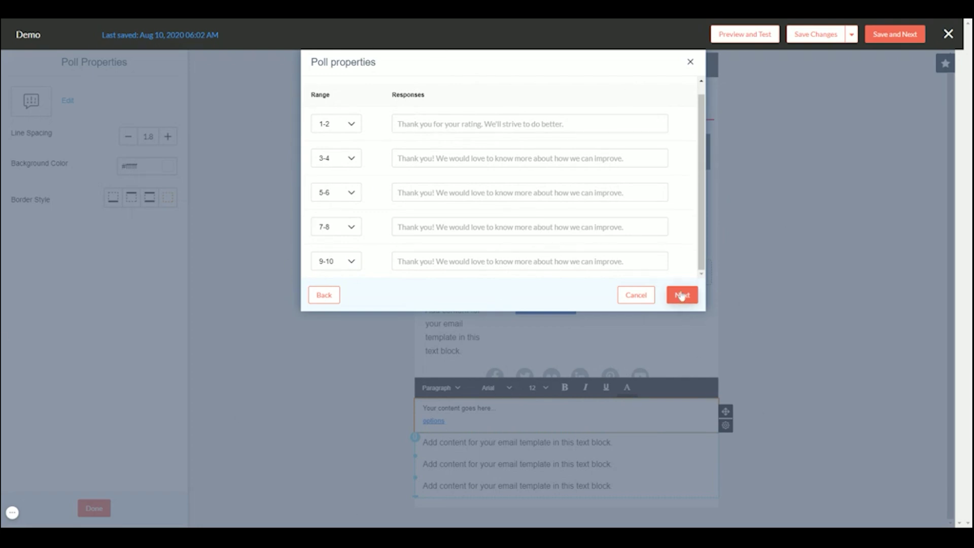
pyautogui.click(636, 295)
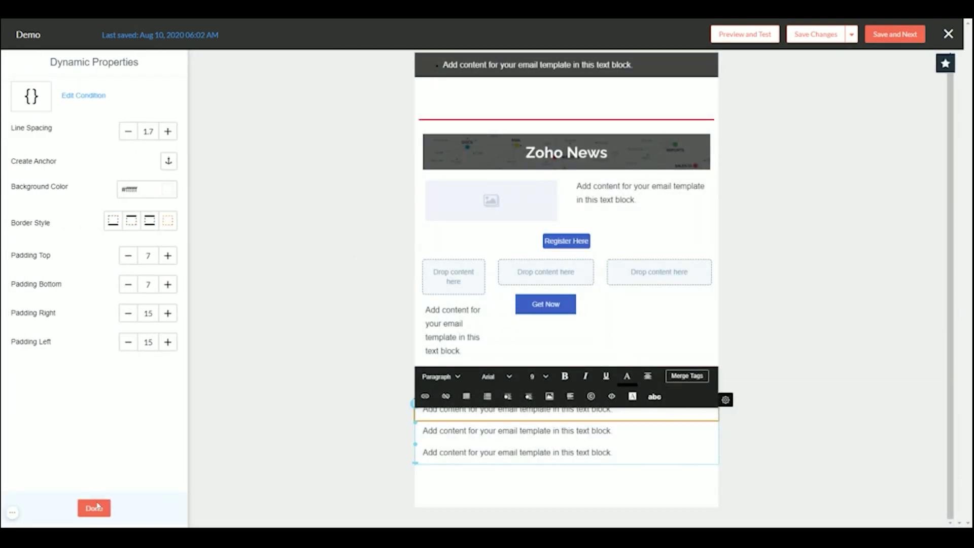
pyautogui.click(94, 507)
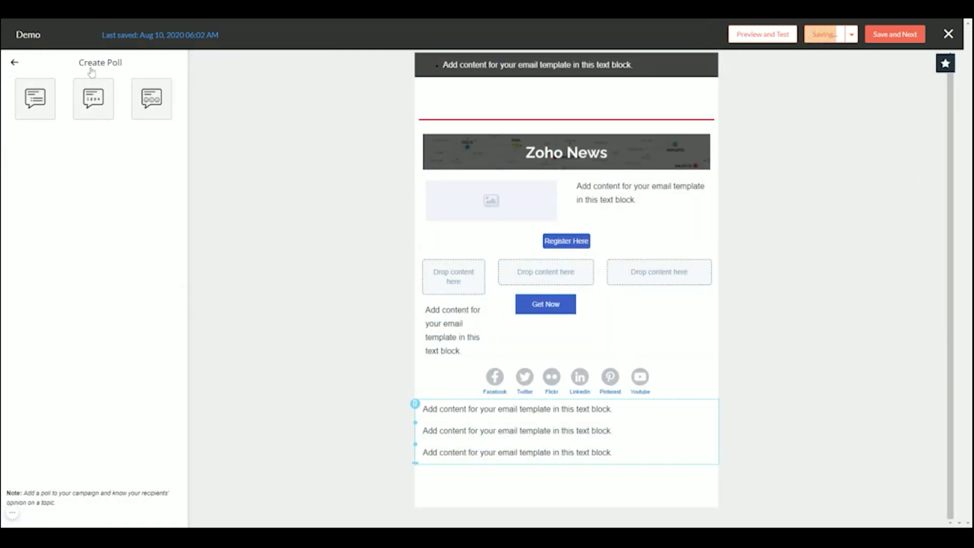
# Return to the content elements list and browse the attachment block variants.
pyautogui.click(15, 62)
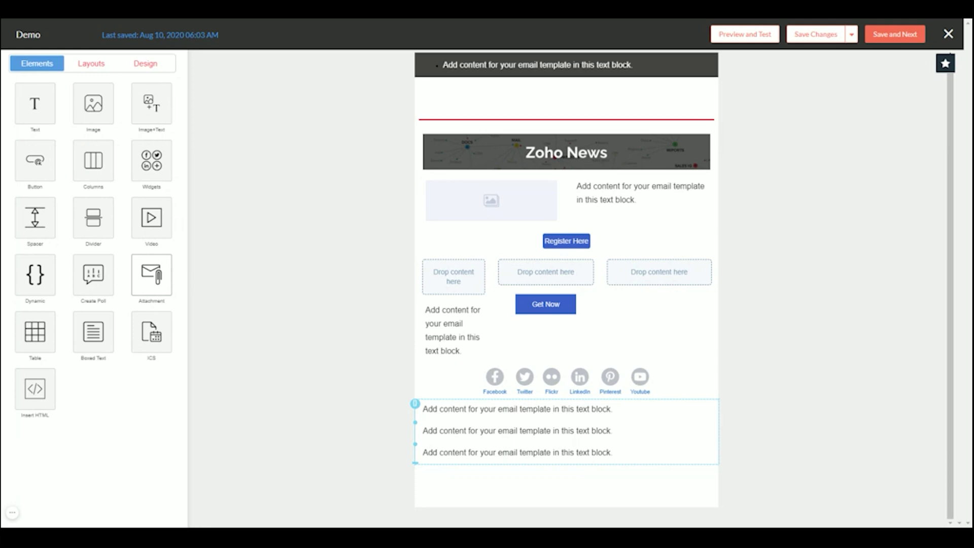
pyautogui.click(152, 275)
pyautogui.moveTo(215, 285); pyautogui.dragTo(102, 174)
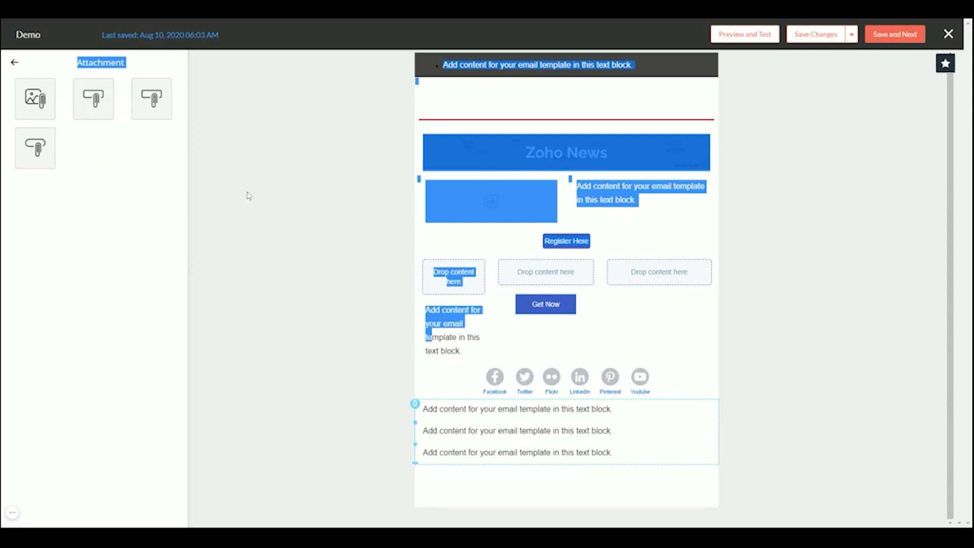
# Place a plain table above the social icons, resize it to 12 rows by 12 columns, and fill its first cell.
pyautogui.click(15, 64)
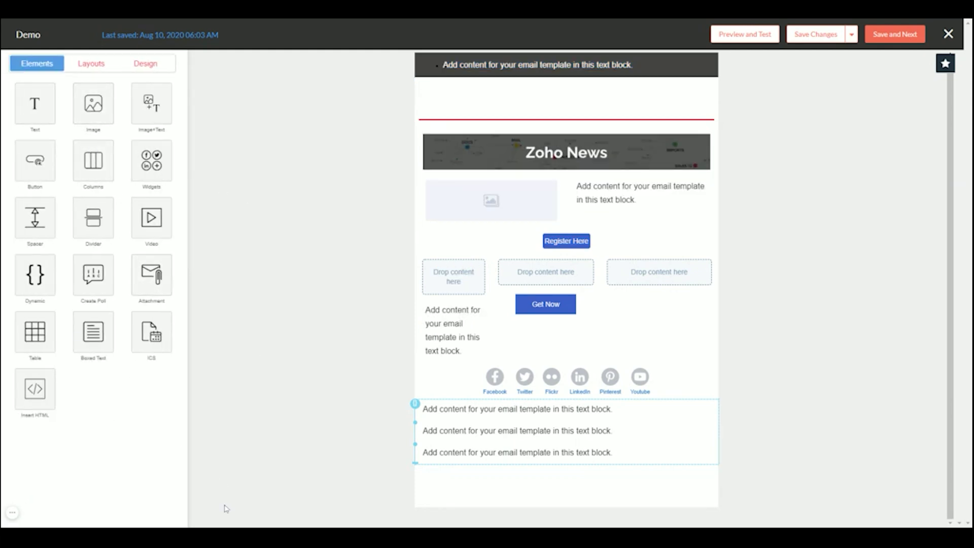
pyautogui.click(41, 331)
pyautogui.moveTo(51, 111); pyautogui.dragTo(542, 376)
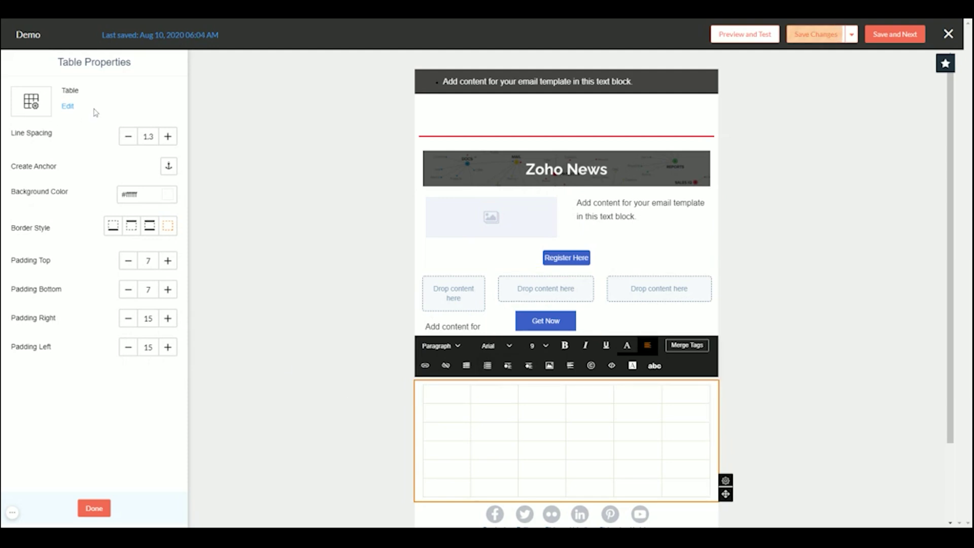
pyautogui.click(68, 107)
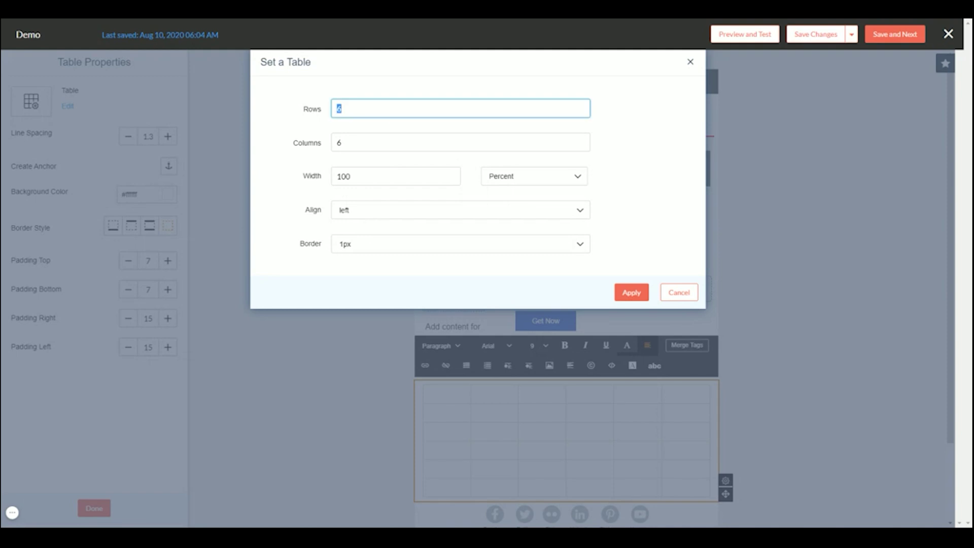
pyautogui.write('12')
pyautogui.press('Tab')
pyautogui.write('12')
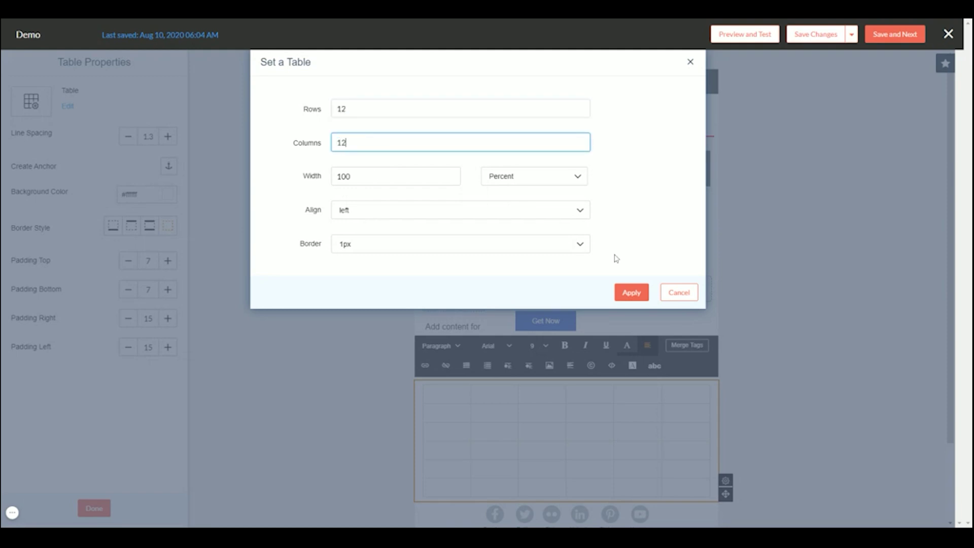
pyautogui.click(632, 297)
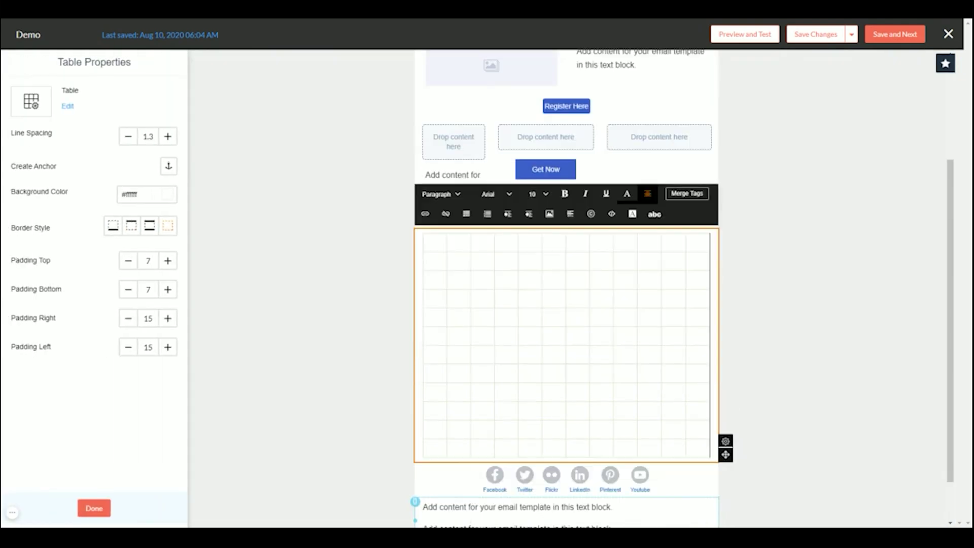
pyautogui.write('123')
pyautogui.click(92, 509)
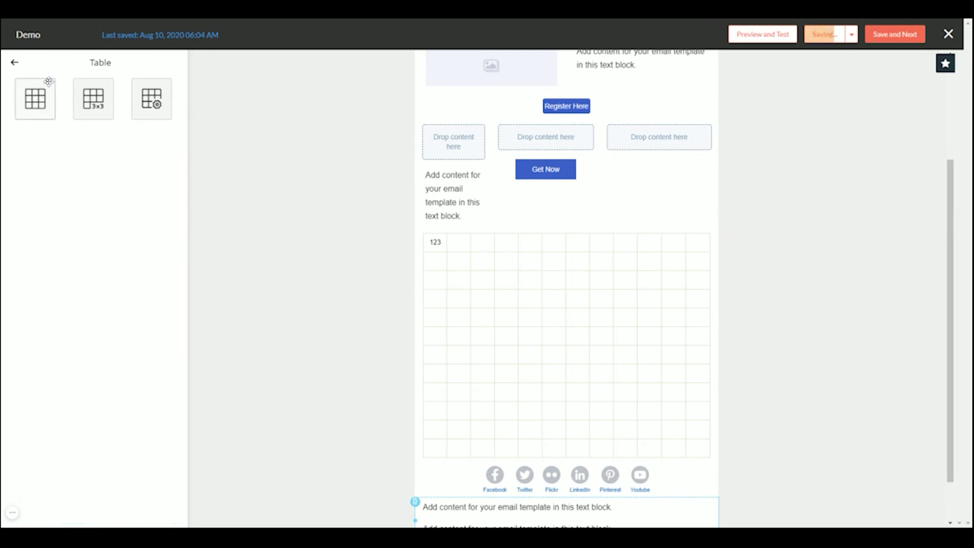
# Drop a boxed text block above the Register Here button.
pyautogui.click(13, 61)
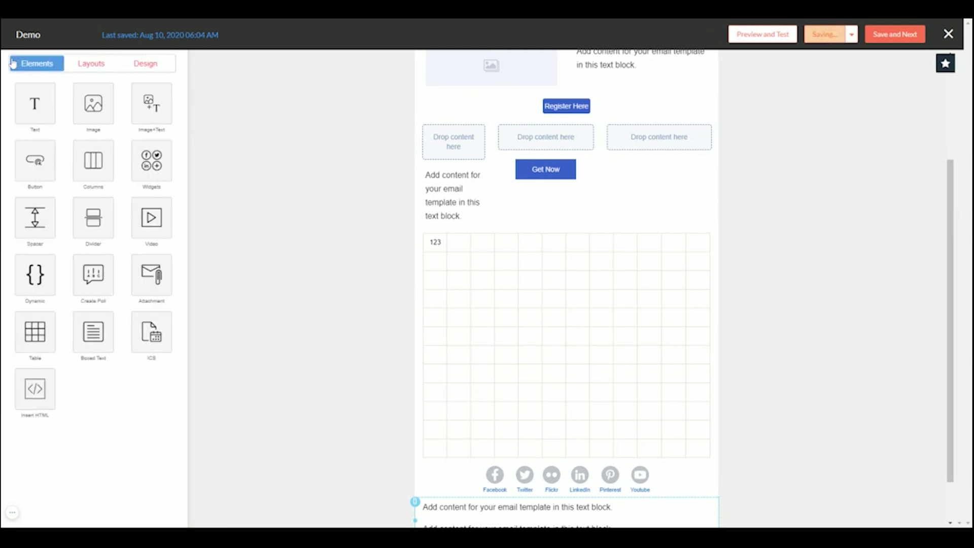
pyautogui.click(99, 339)
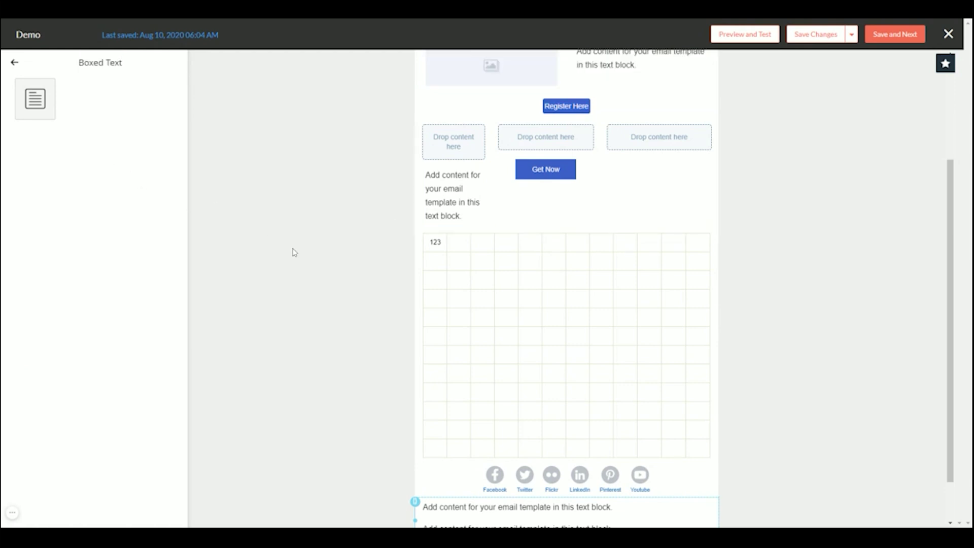
pyautogui.scroll(3, 294, 252)
pyautogui.moveTo(35, 98); pyautogui.dragTo(553, 259)
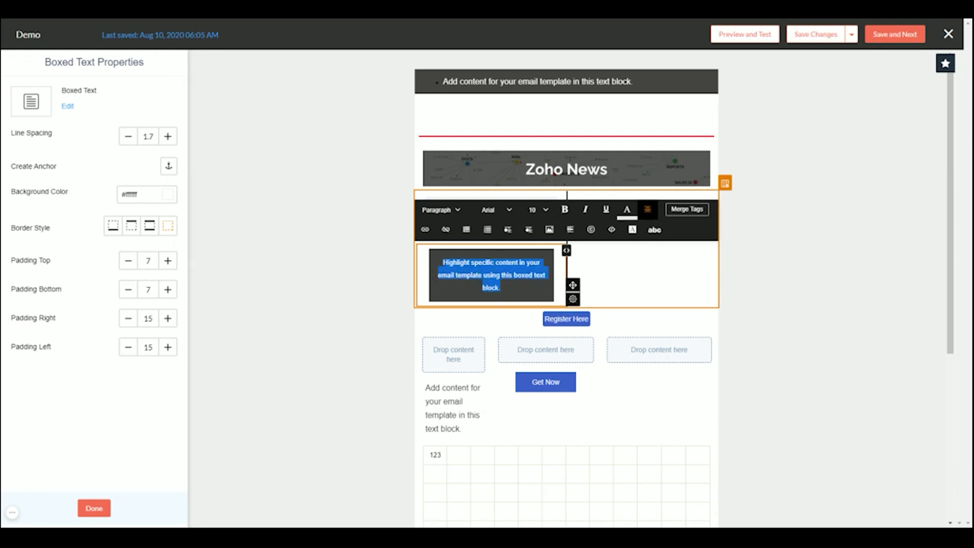
pyautogui.click(467, 275)
pyautogui.moveTo(571, 299)
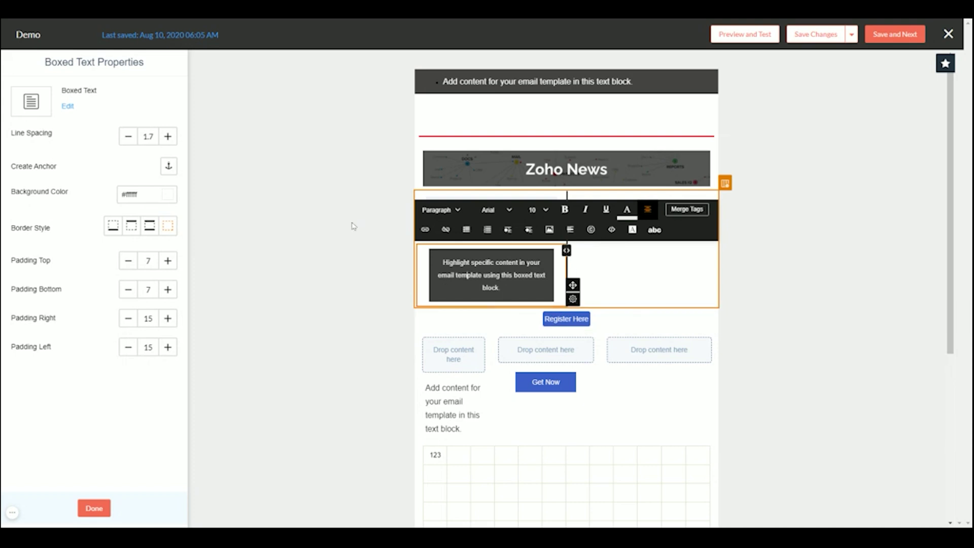
# Give the boxed text block a red background.
pyautogui.click(169, 194)
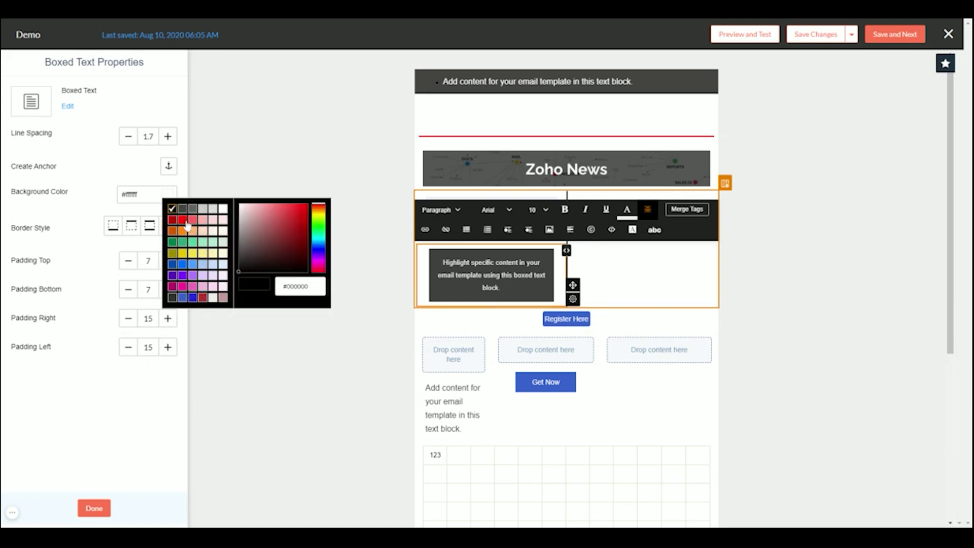
pyautogui.click(182, 220)
pyautogui.click(313, 377)
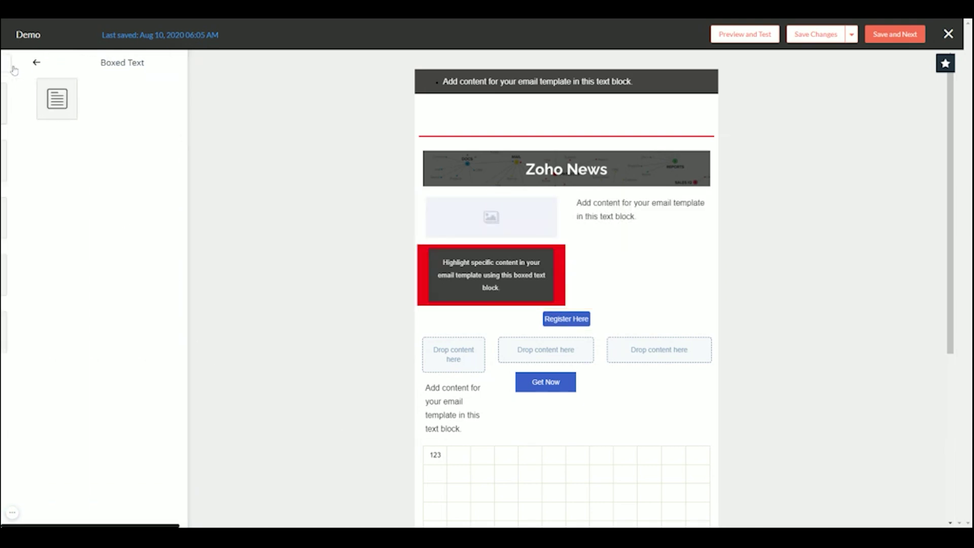
pyautogui.click(14, 64)
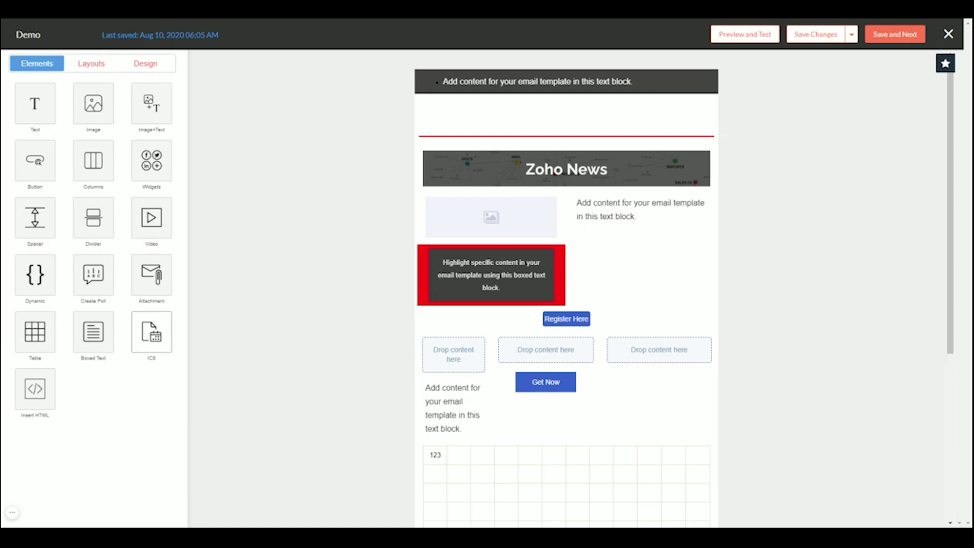
# Place a calendar event block in the right column.
pyautogui.click(151, 331)
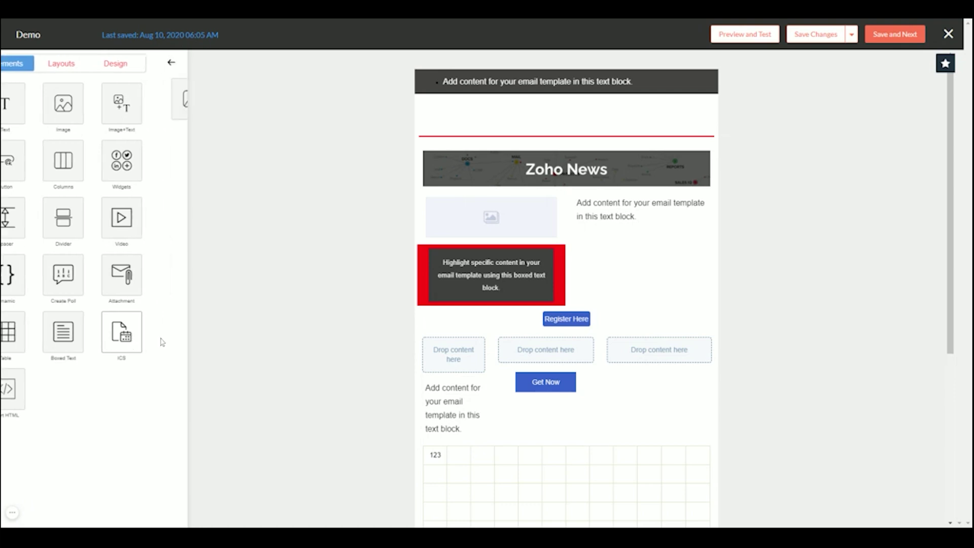
pyautogui.moveTo(100, 101); pyautogui.dragTo(627, 266)
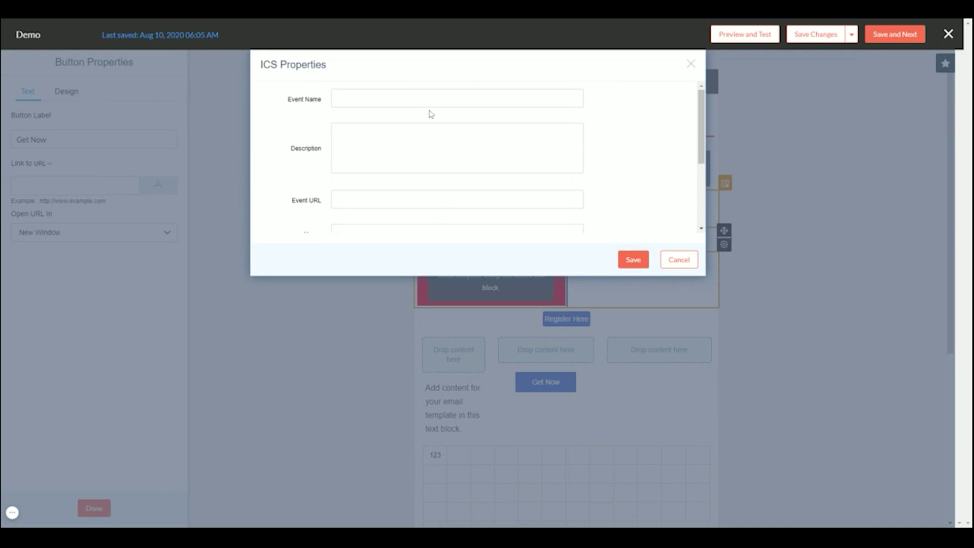
pyautogui.scroll(-3, 430, 114)
pyautogui.scroll(3, 488, 201)
pyautogui.scroll(-3, 456, 157)
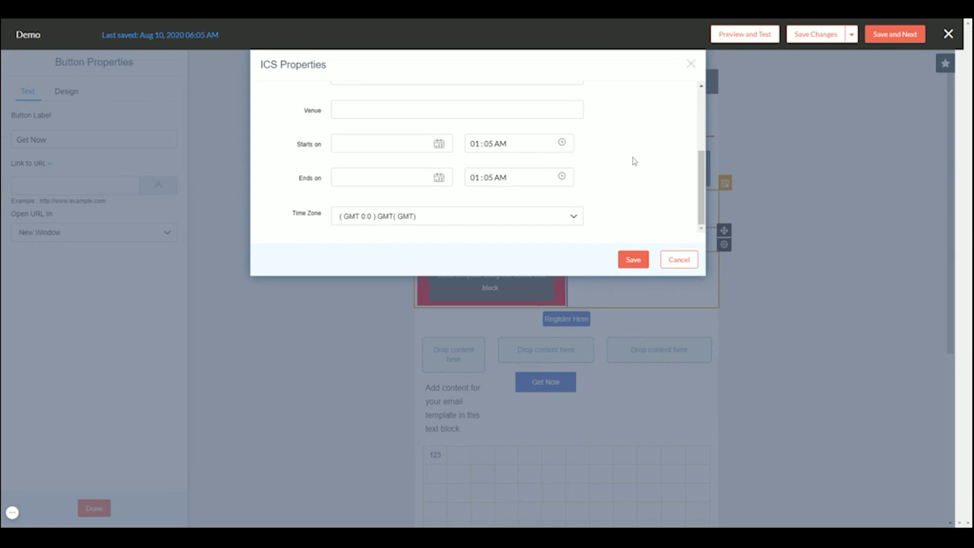
# Dismiss the calendar invite and button settings unchanged and return to the content elements list.
pyautogui.click(679, 260)
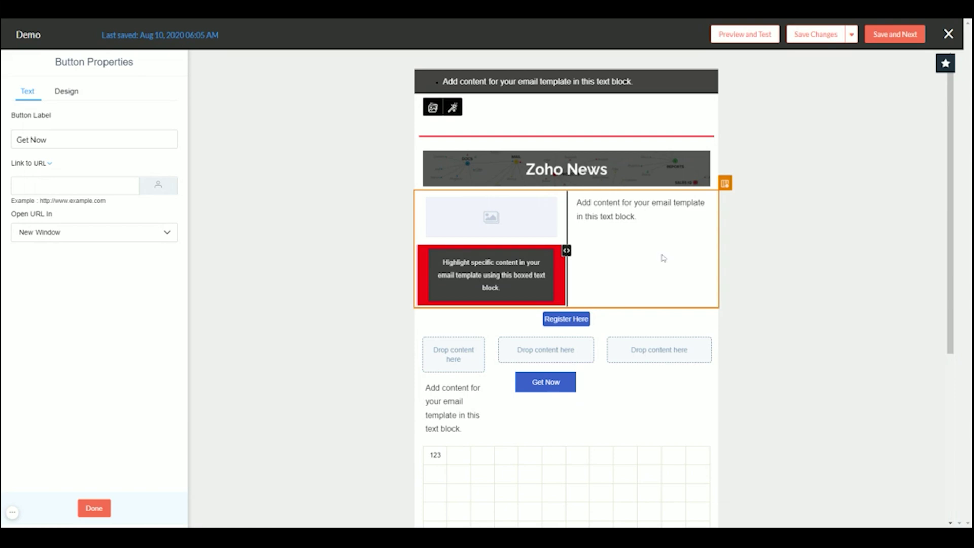
pyautogui.click(90, 508)
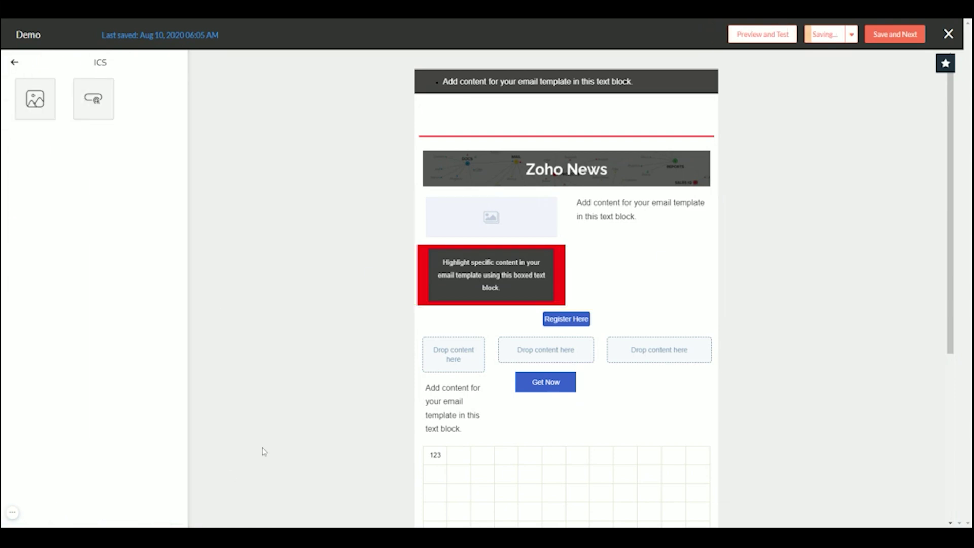
pyautogui.click(14, 61)
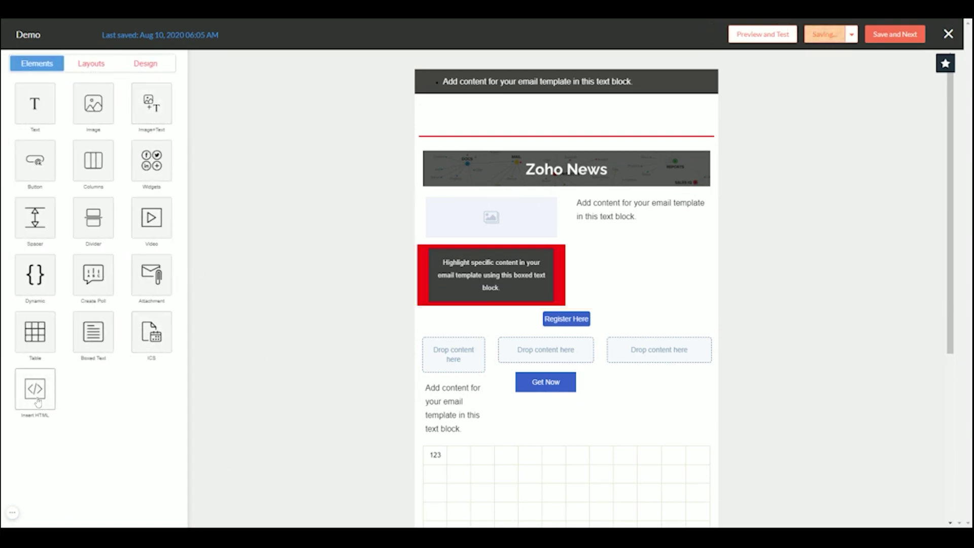
pyautogui.click(37, 402)
# Inspect the bottom text block's HTML code, then close the dynamic block's properties.
pyautogui.click(48, 109)
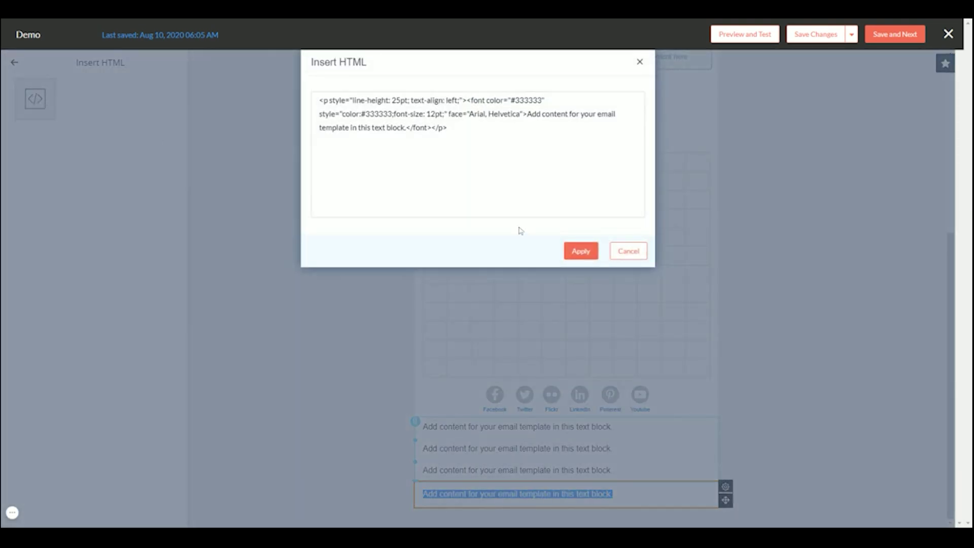
pyautogui.click(628, 251)
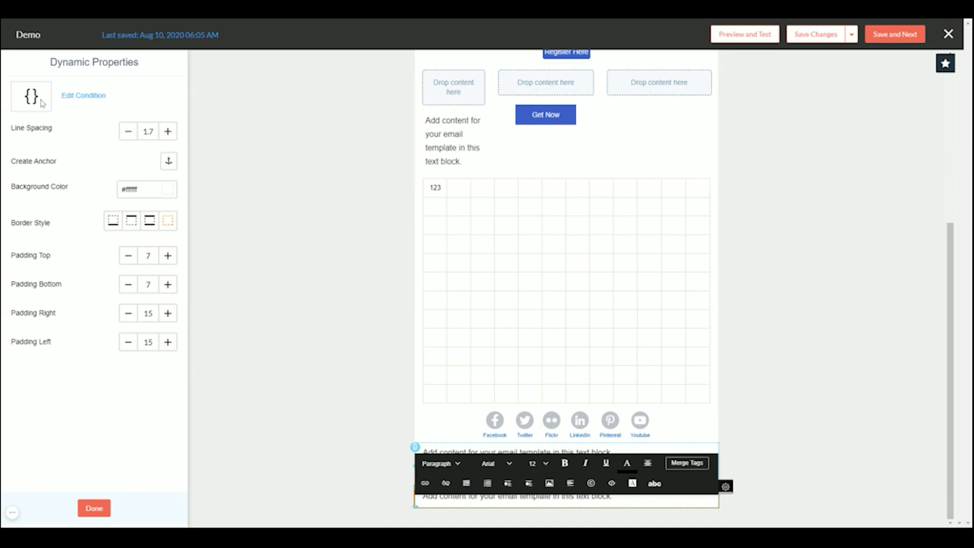
pyautogui.moveTo(42, 103); pyautogui.dragTo(81, 95)
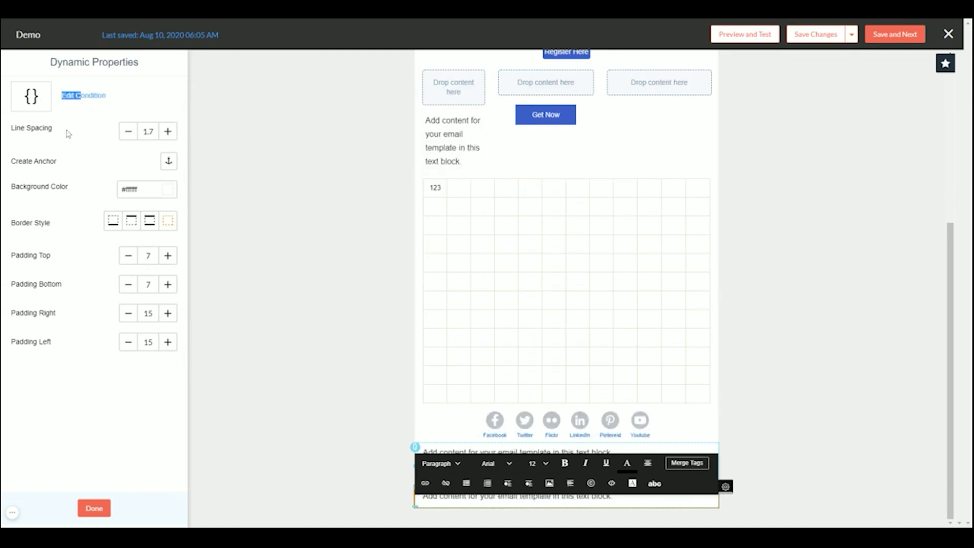
pyautogui.click(104, 510)
# Add an HTML block above the social icons, replacing its code with the Zoho News newsletter HTML.
pyautogui.moveTo(35, 99)
pyautogui.mouseDown()
pyautogui.moveTo(572, 154)
pyautogui.moveTo(573, 513)
pyautogui.moveTo(566, 391)
pyautogui.moveTo(571, 403)
pyautogui.mouseUp()
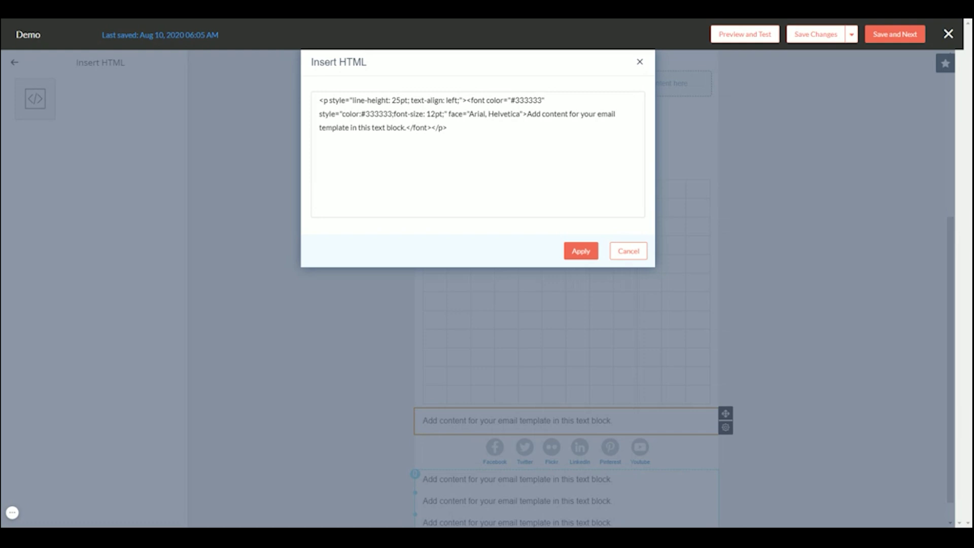
pyautogui.hotkey('ctrl', 'a')
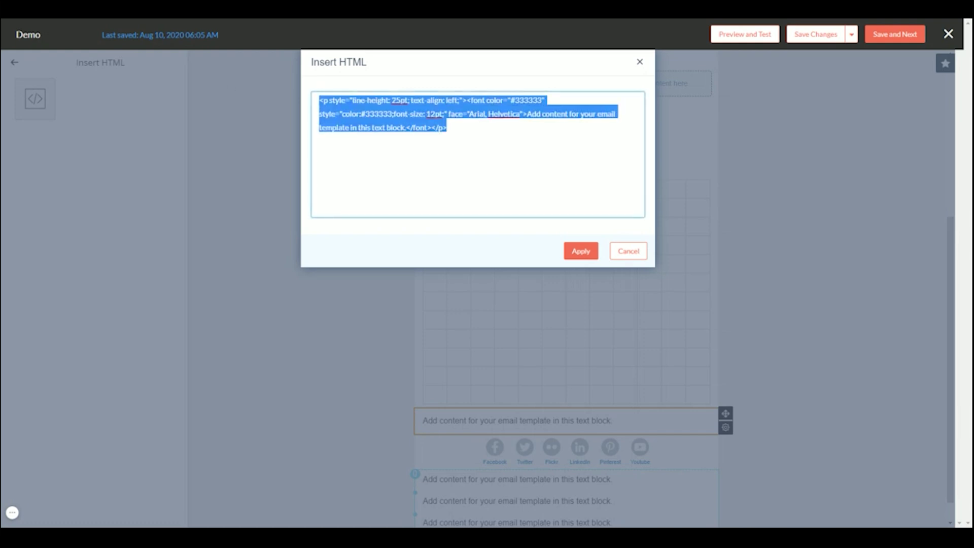
pyautogui.hotkey('ctrl', 'v')
pyautogui.click(589, 249)
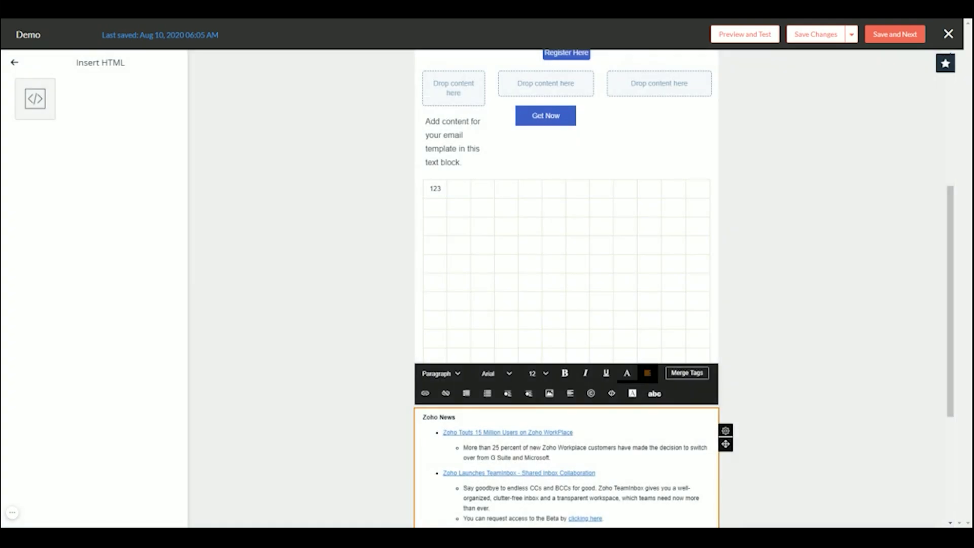
pyautogui.scroll(-2, 729, 384)
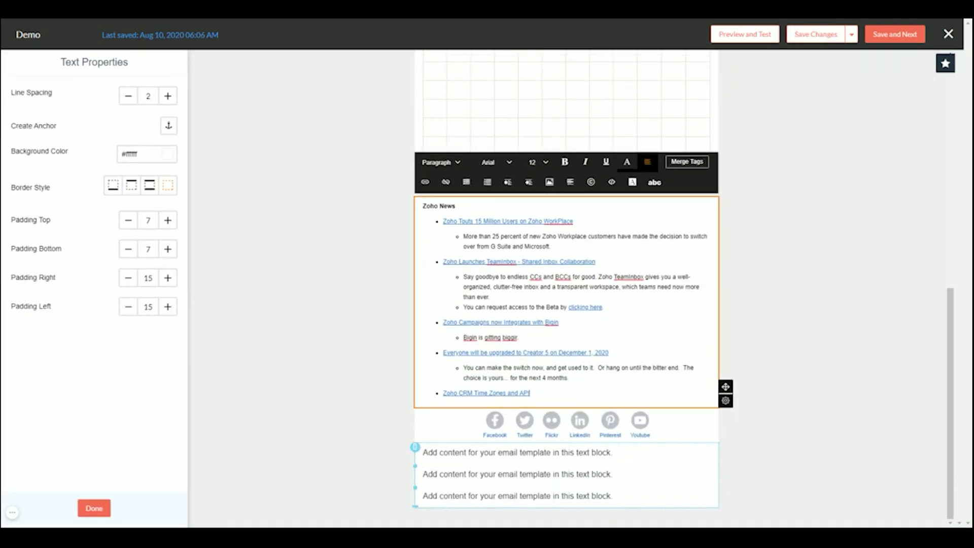
pyautogui.press('Escape')
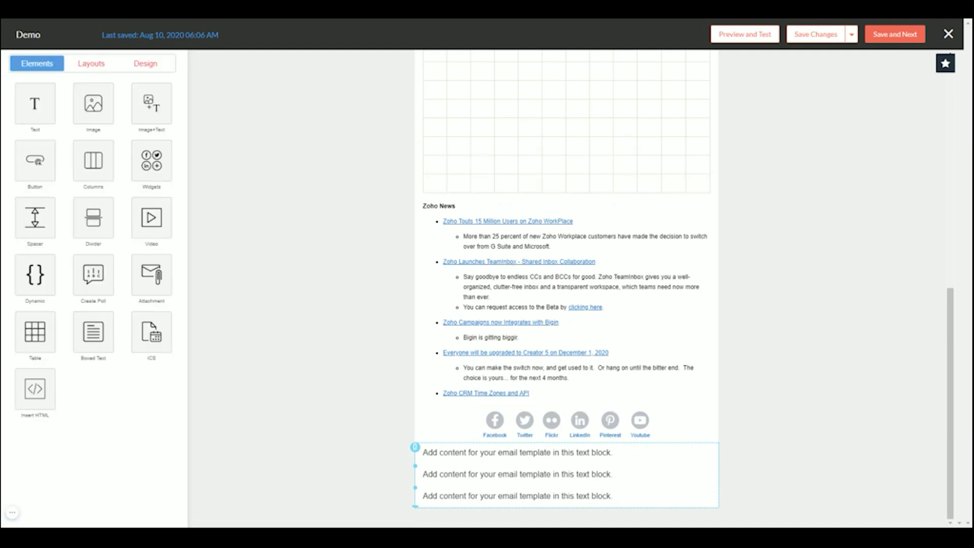
pyautogui.click(91, 62)
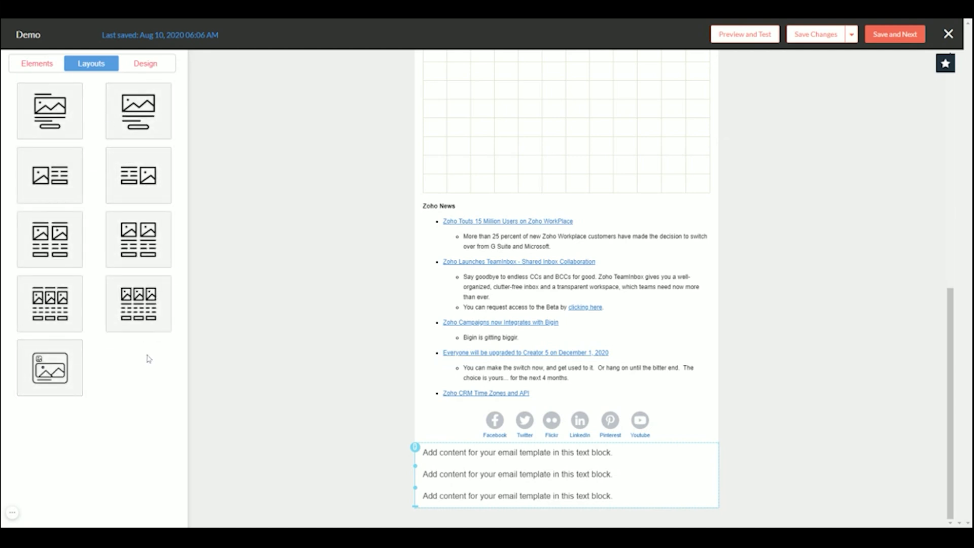
# Set the template's inner background colour to dark grey.
pyautogui.click(148, 64)
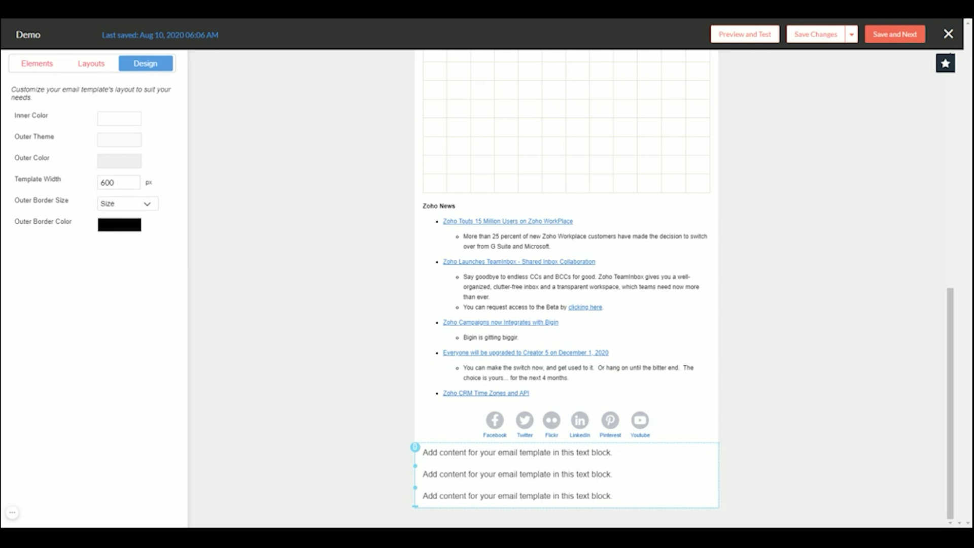
pyautogui.click(138, 119)
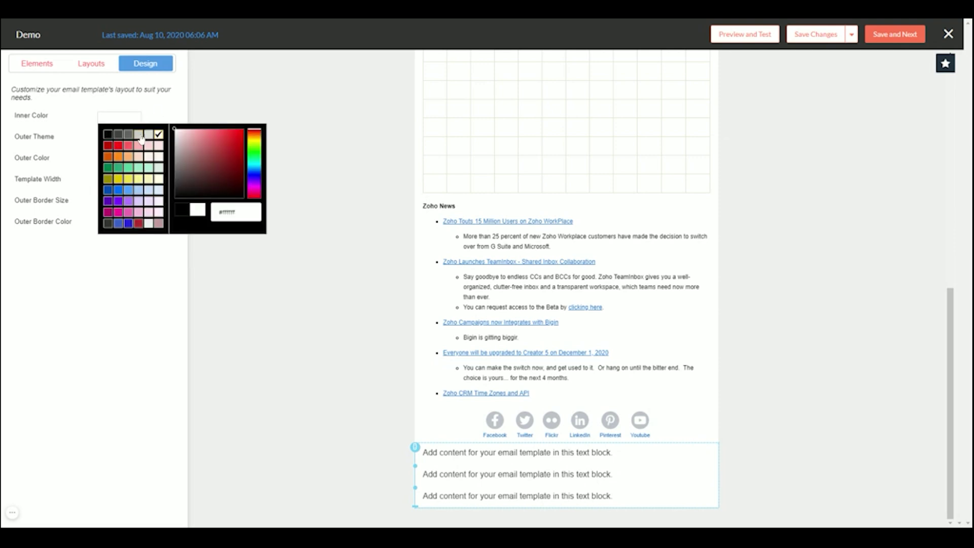
pyautogui.click(109, 135)
pyautogui.click(119, 134)
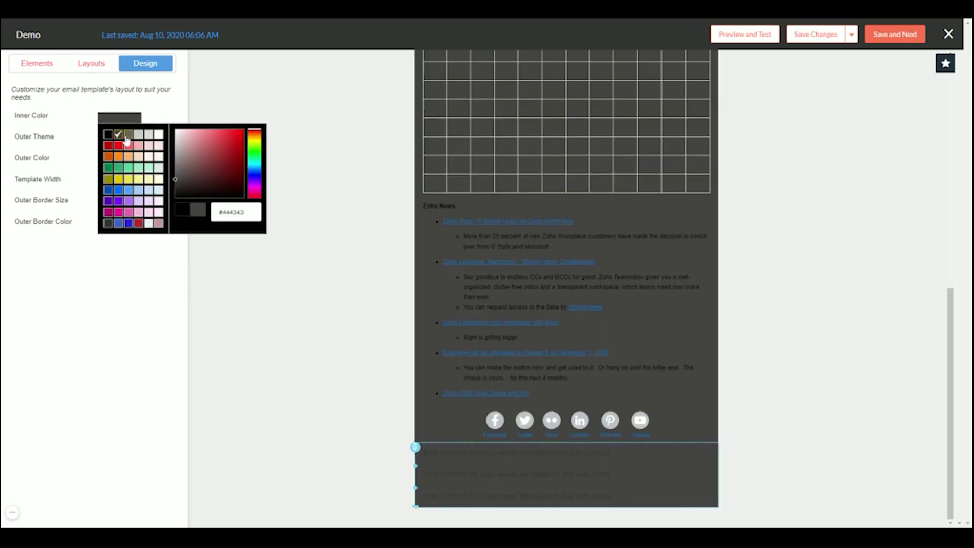
pyautogui.click(127, 313)
# Give the outer background a heart pattern tinted purple.
pyautogui.click(113, 144)
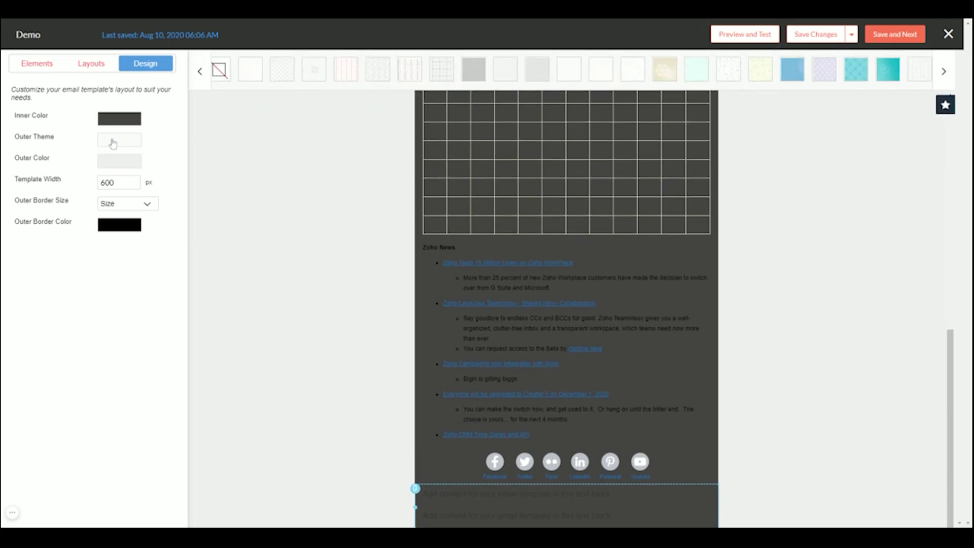
pyautogui.click(351, 71)
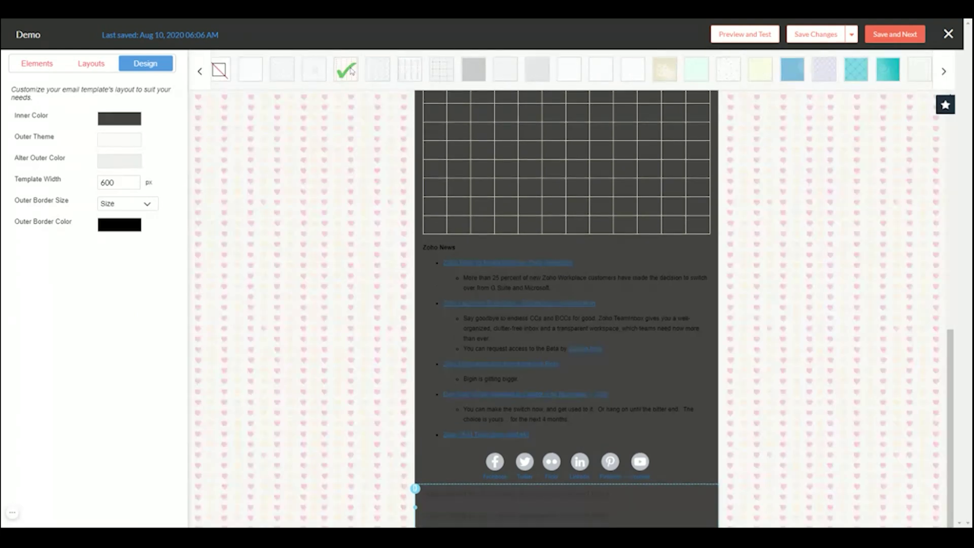
pyautogui.click(131, 169)
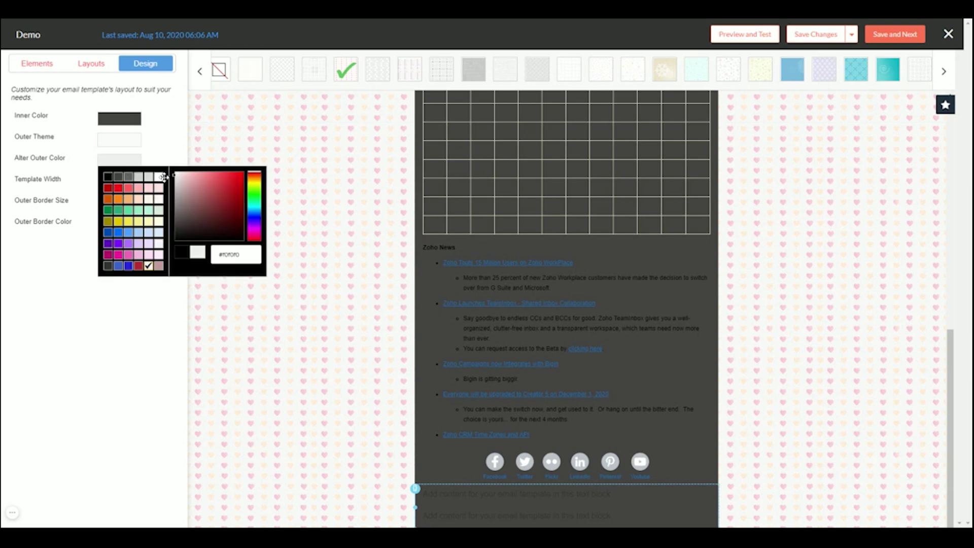
pyautogui.click(128, 244)
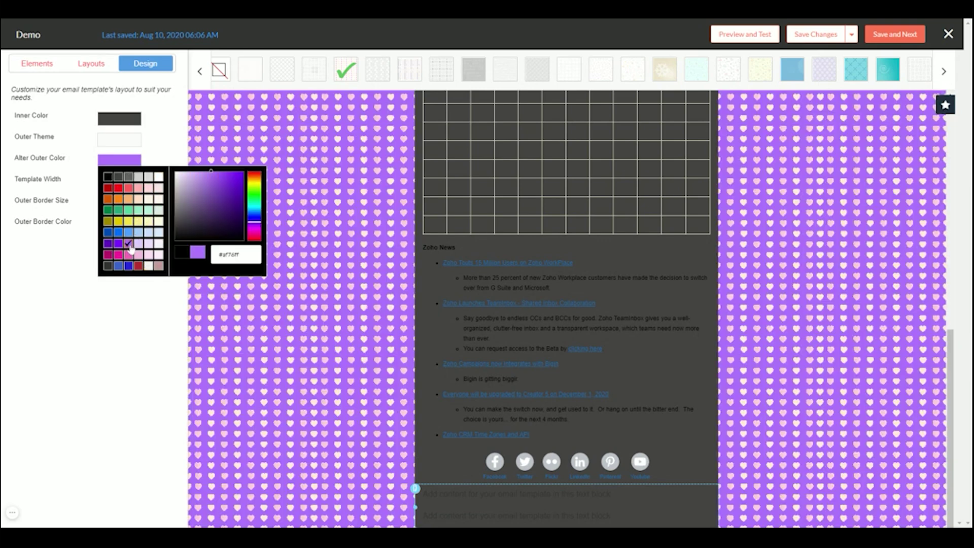
pyautogui.click(108, 349)
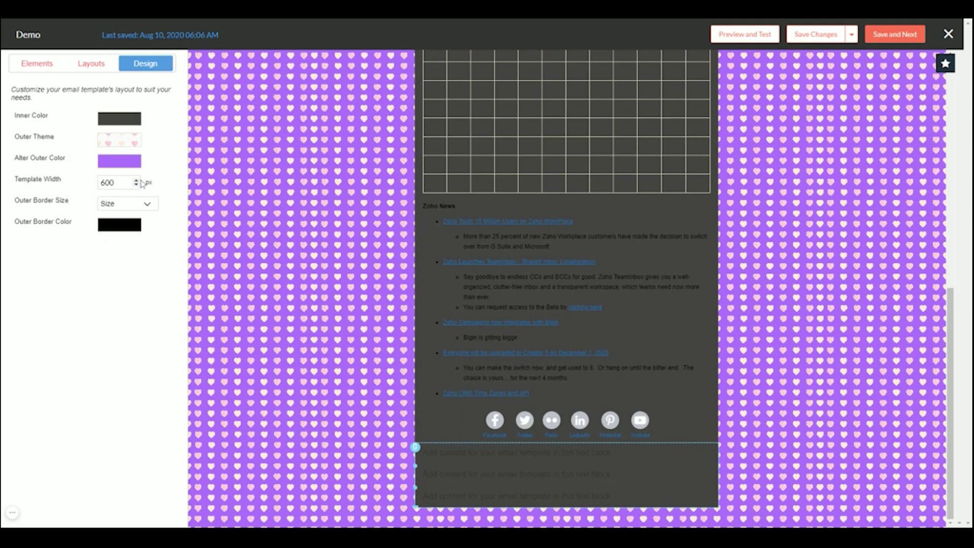
# Add a 3px outer border in a light colour.
pyautogui.click(150, 206)
pyautogui.click(131, 276)
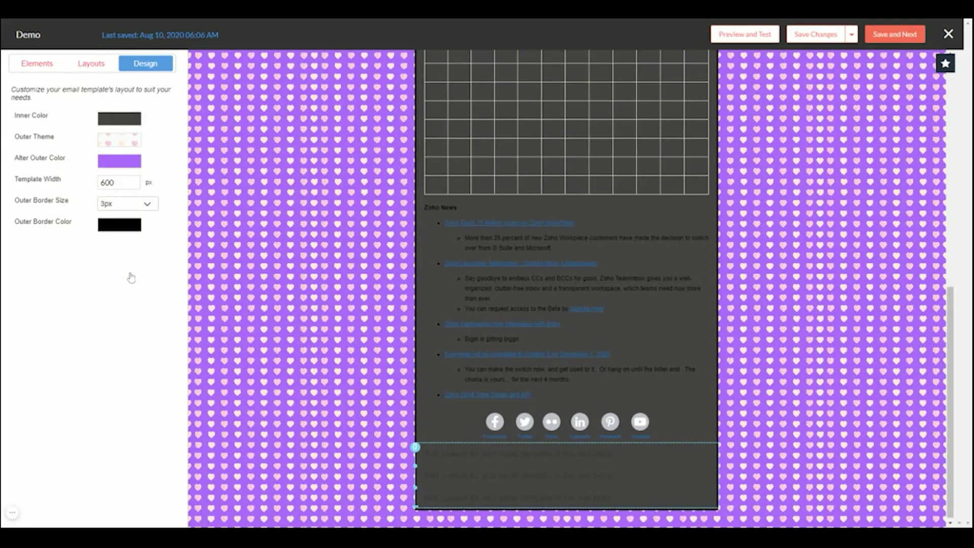
pyautogui.click(130, 227)
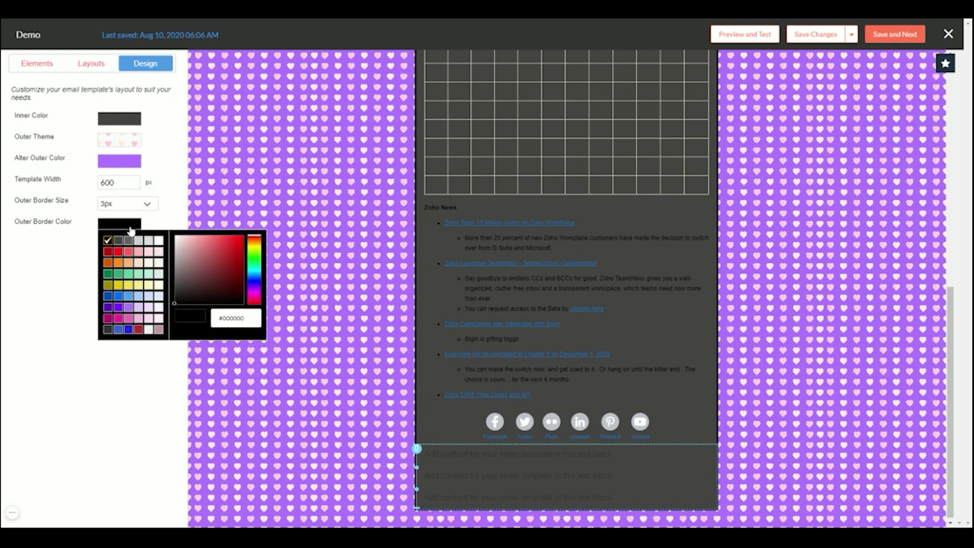
pyautogui.click(149, 245)
pyautogui.click(122, 398)
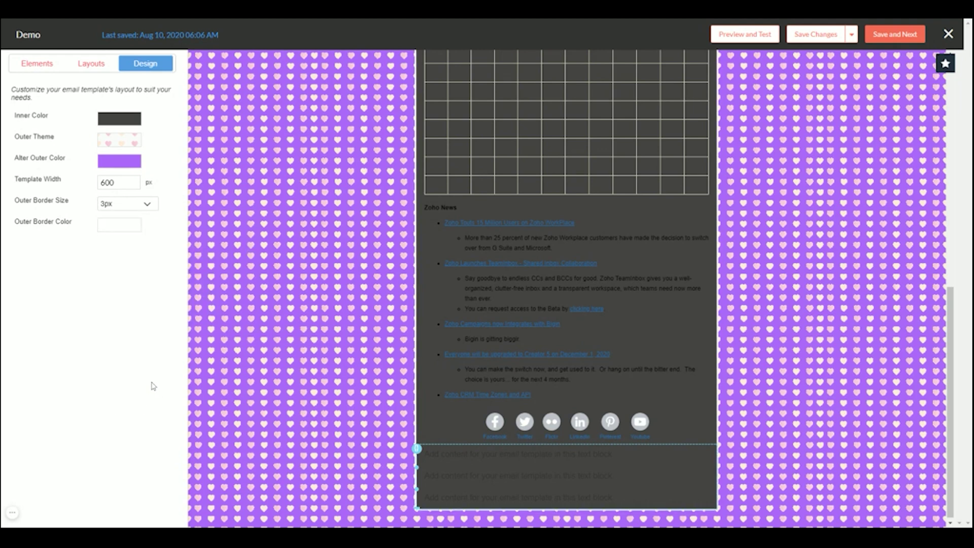
pyautogui.scroll(15, 305, 339)
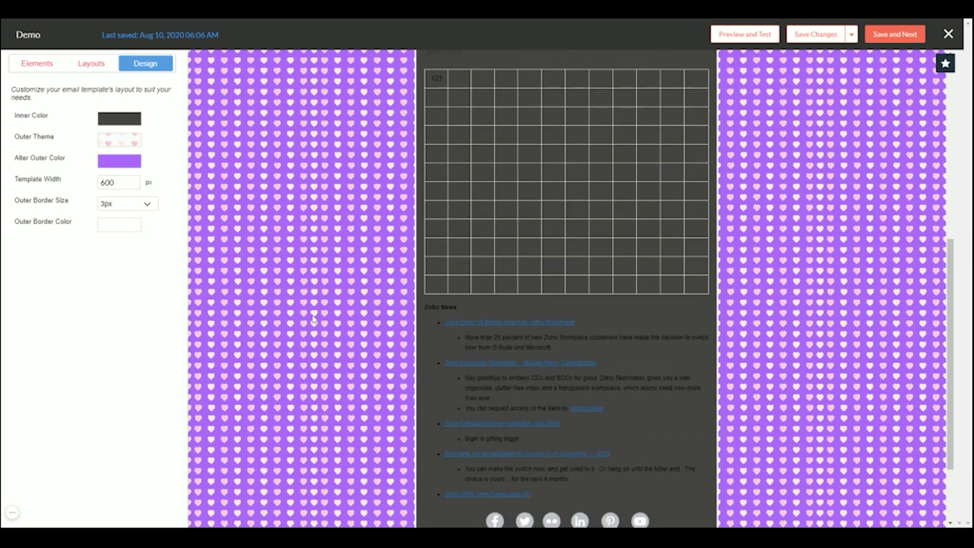